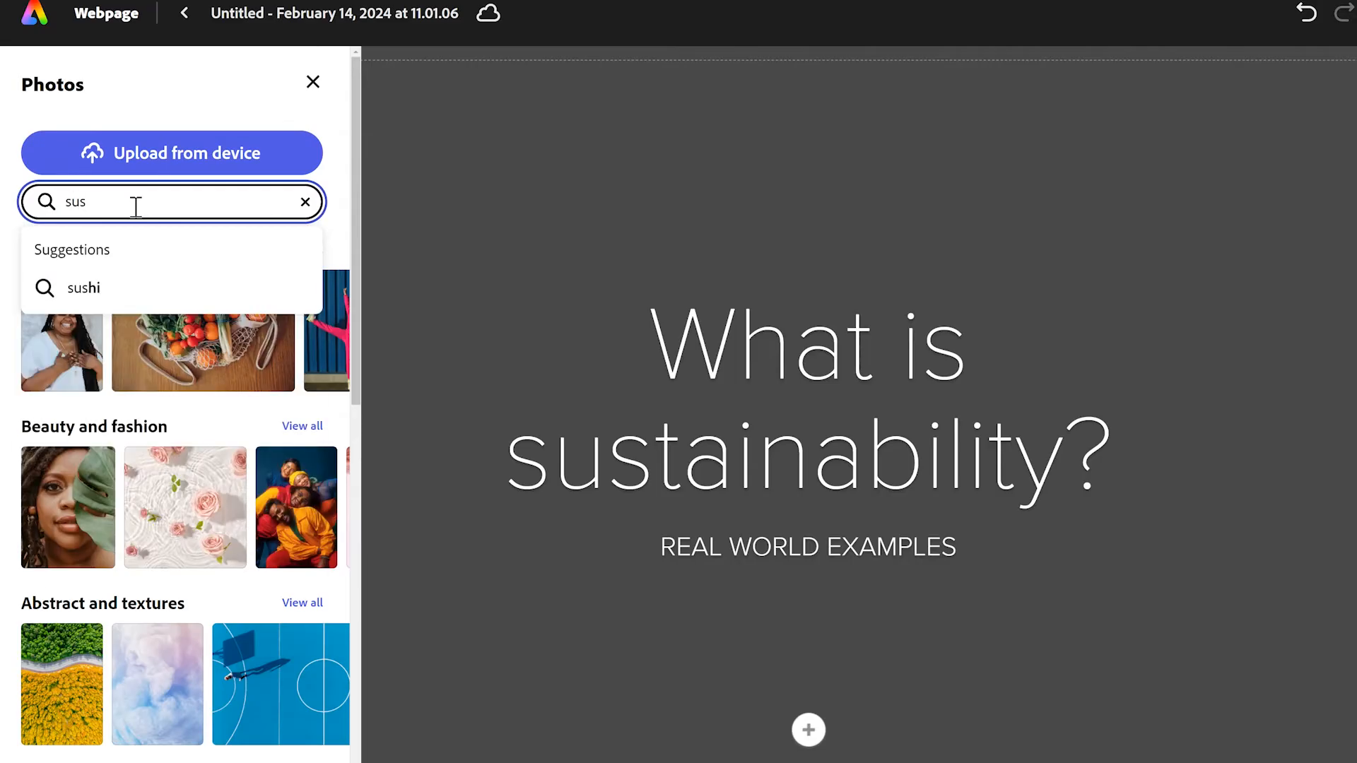
Step: Search the photos for "sustainability" and set the Earth globe with a tree on top as the title background
{"action": "type", "text": "ability"}
{"action": "key", "text": "Return"}
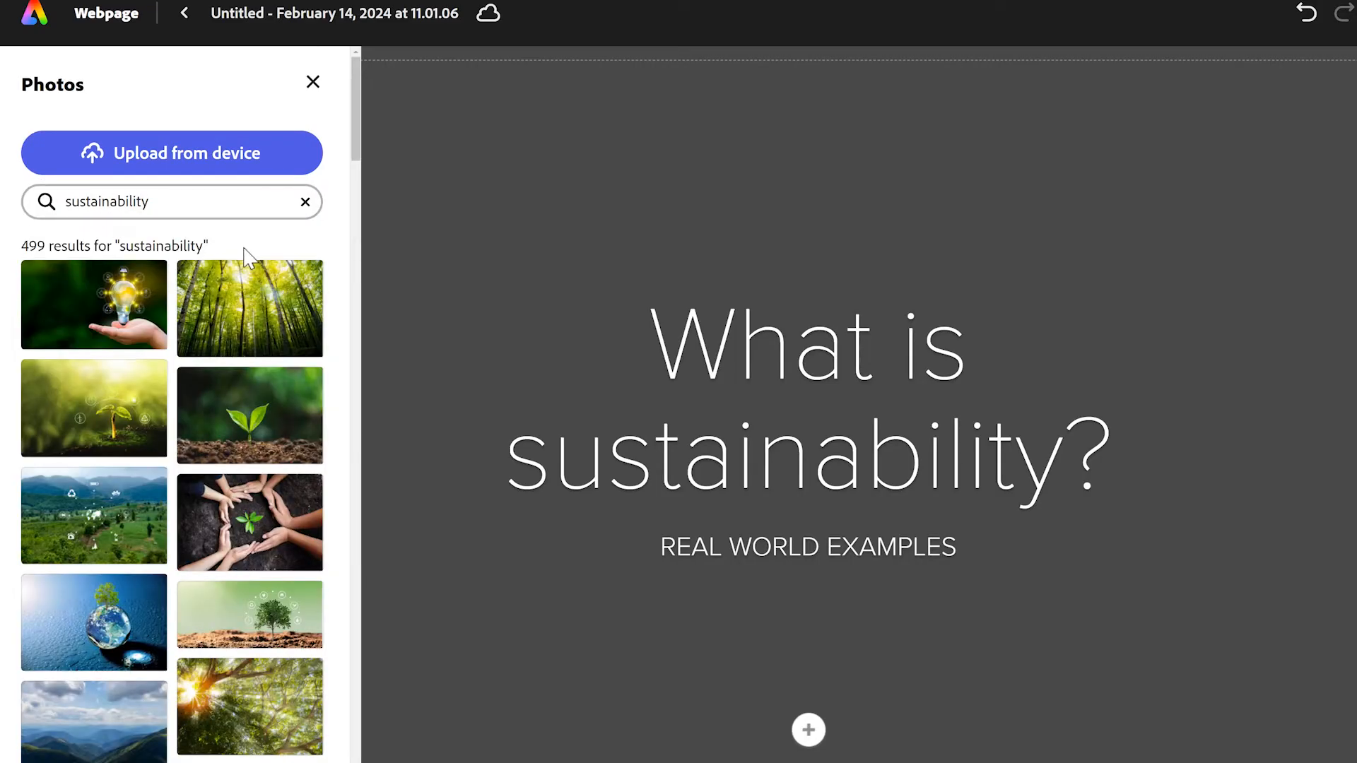
{"action": "scroll", "coordinate": [185, 485], "scroll_direction": "down", "scroll_amount": 3}
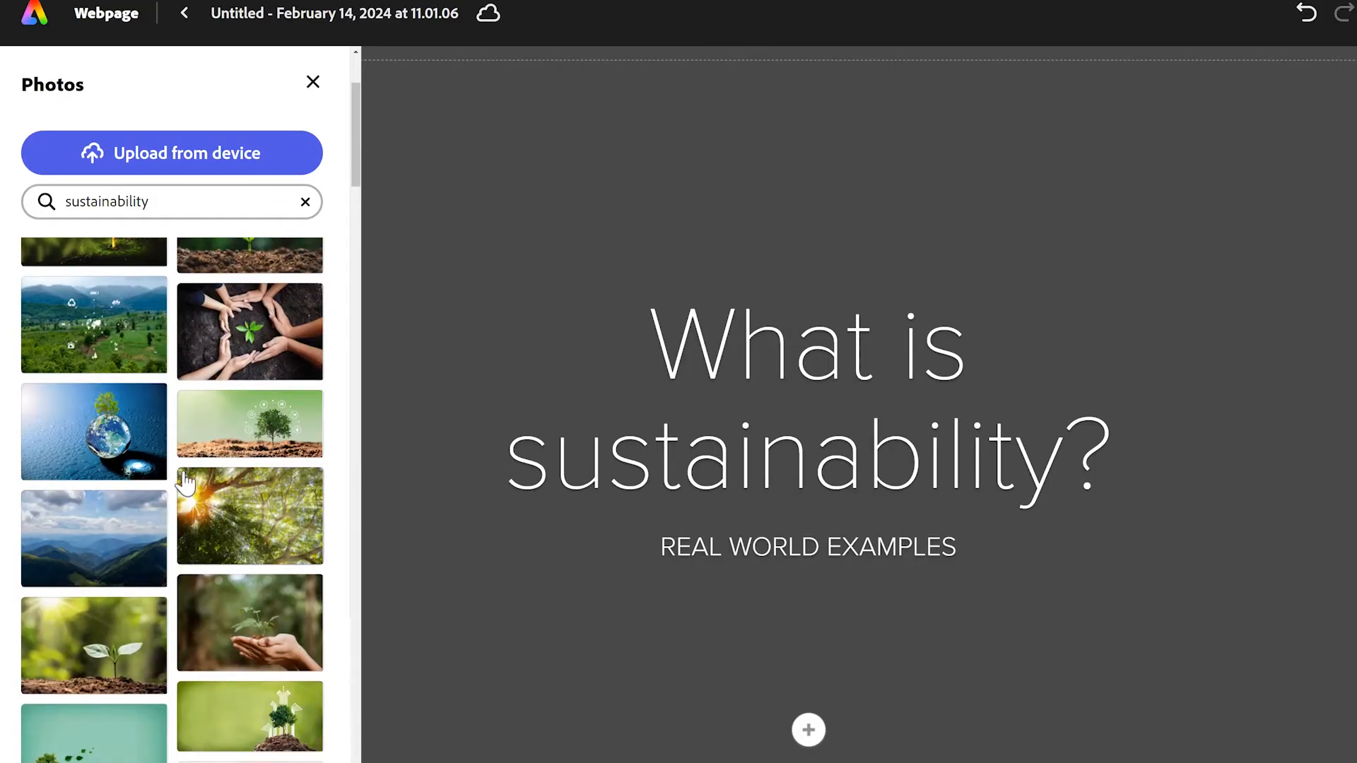
{"action": "left_click", "coordinate": [107, 429]}
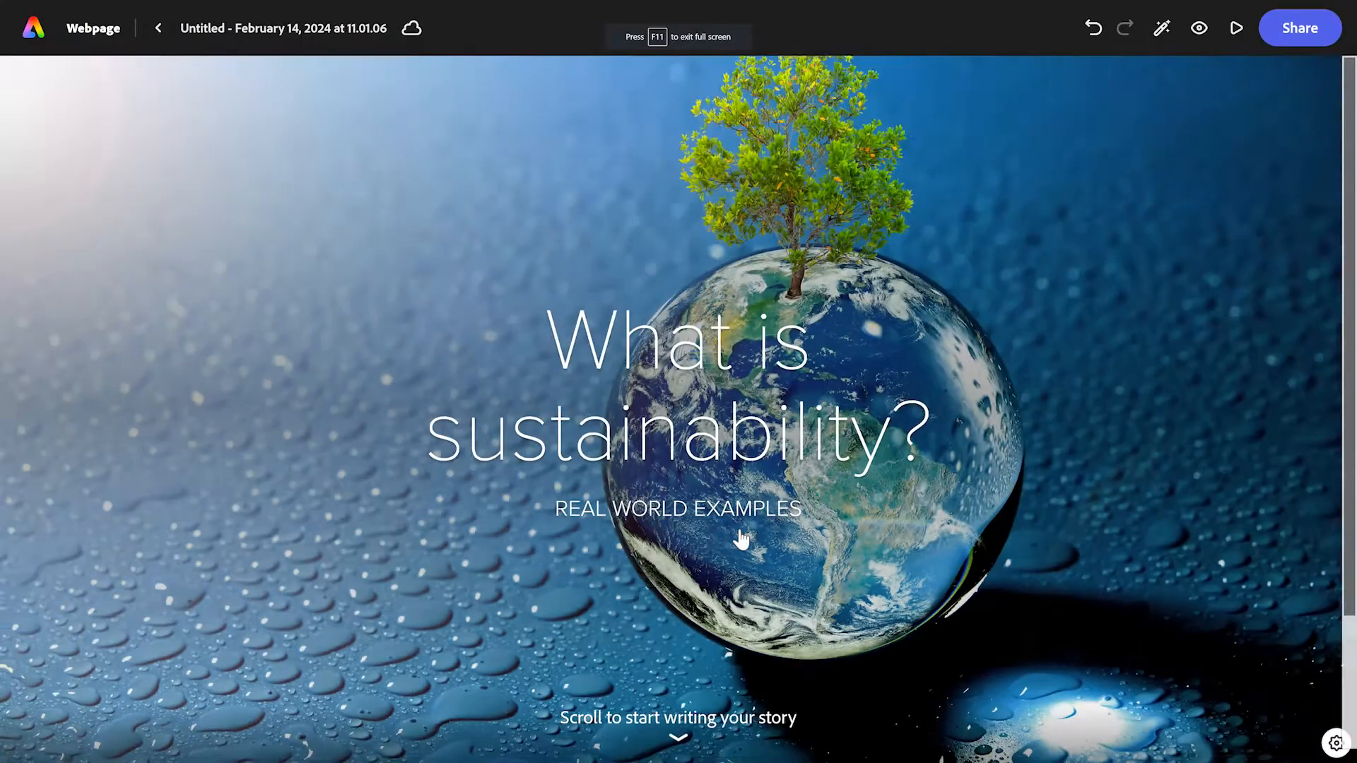
Step: Add a split layout below the title and write a paragraph defining sustainability in its blank half
{"action": "scroll", "coordinate": [770, 516], "scroll_direction": "down", "scroll_amount": 2}
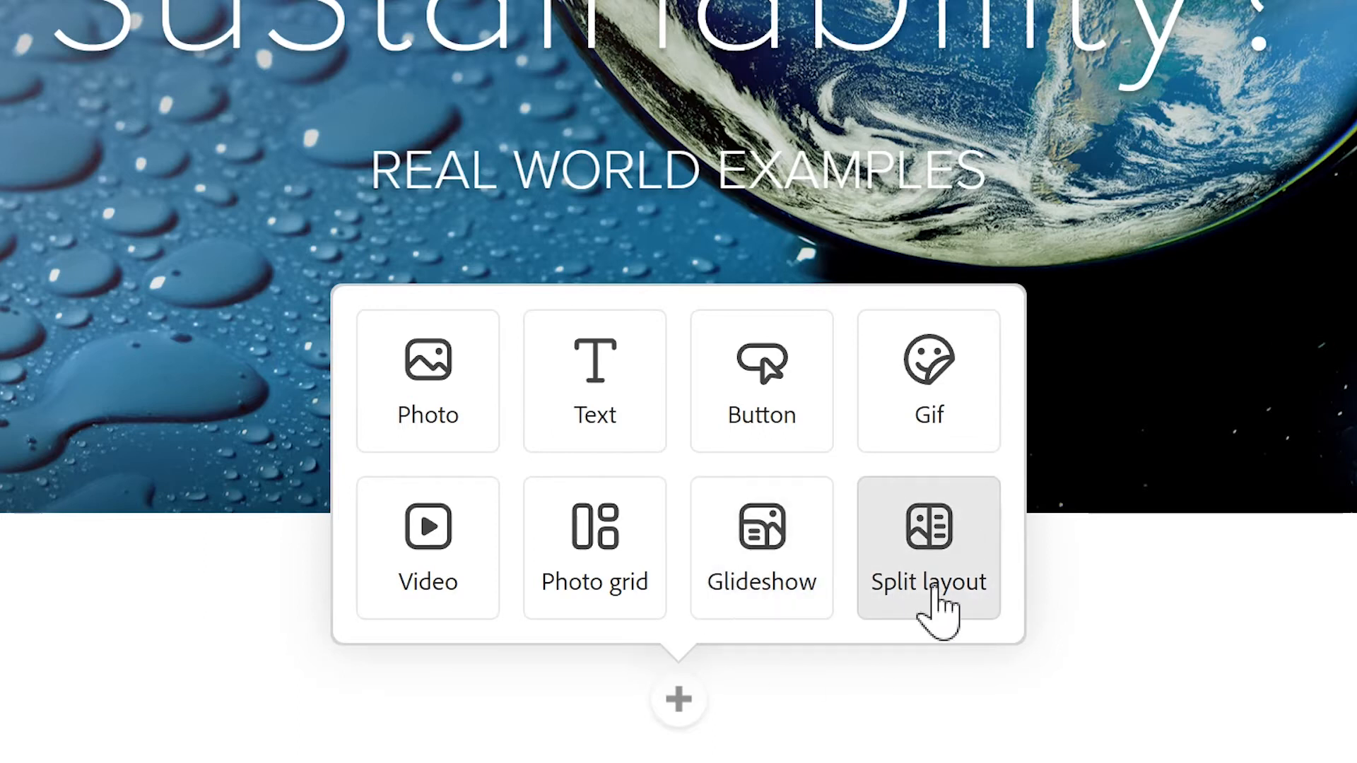
{"action": "left_click", "coordinate": [958, 566]}
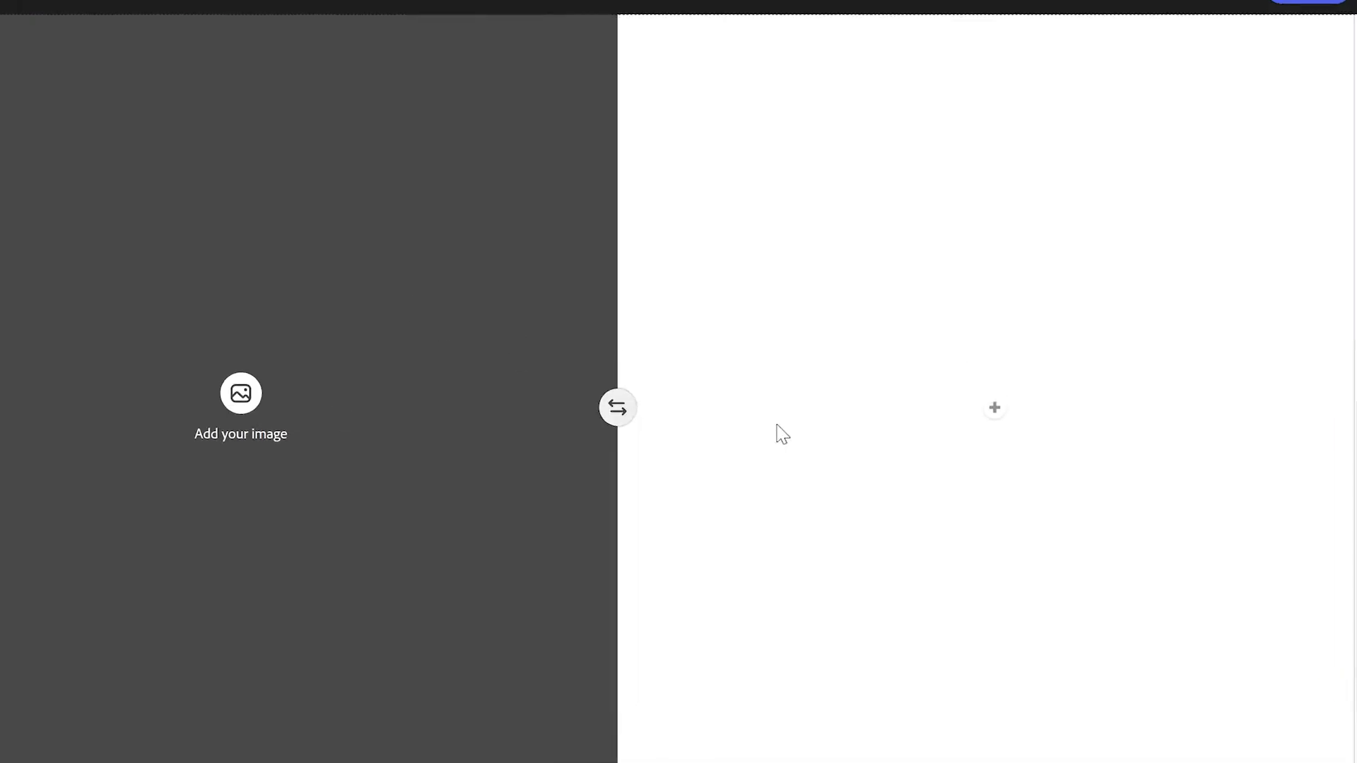
{"action": "left_click", "coordinate": [818, 367]}
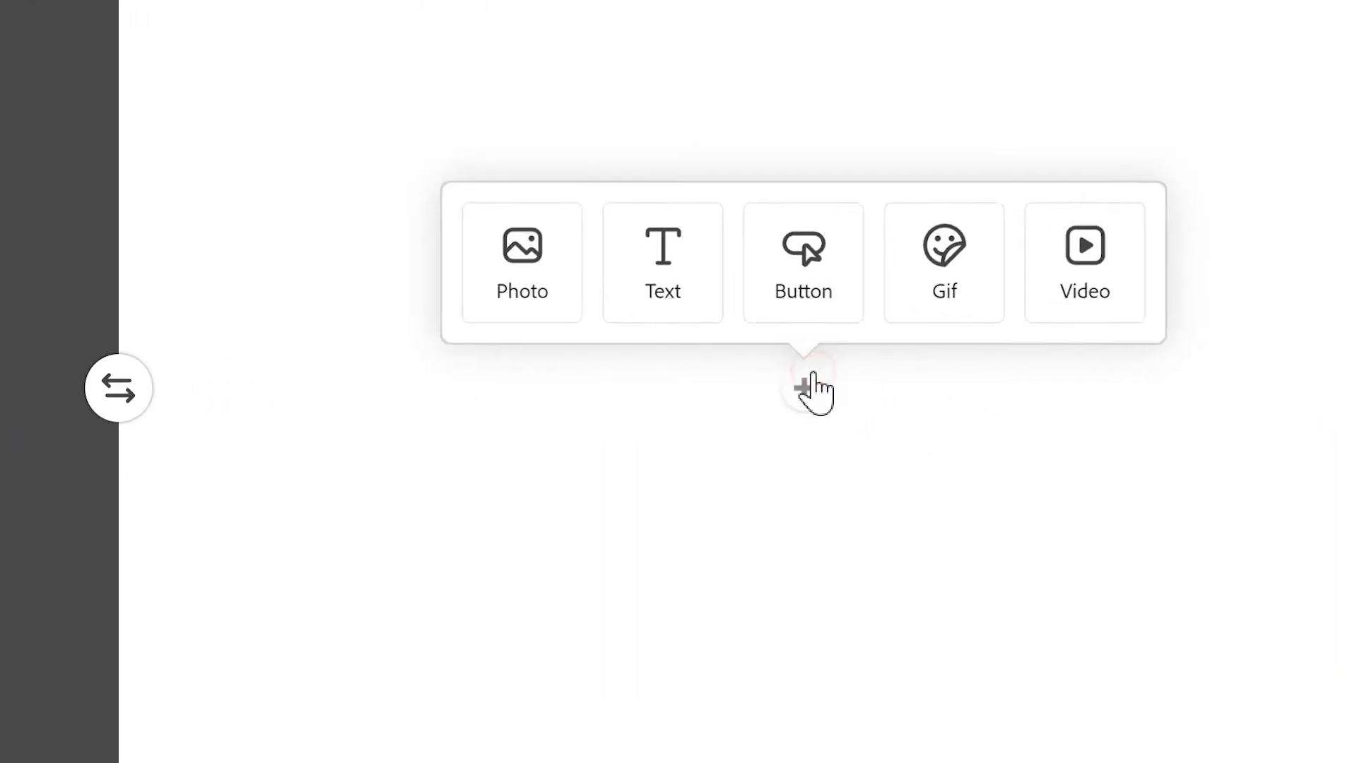
{"action": "left_click", "coordinate": [693, 277]}
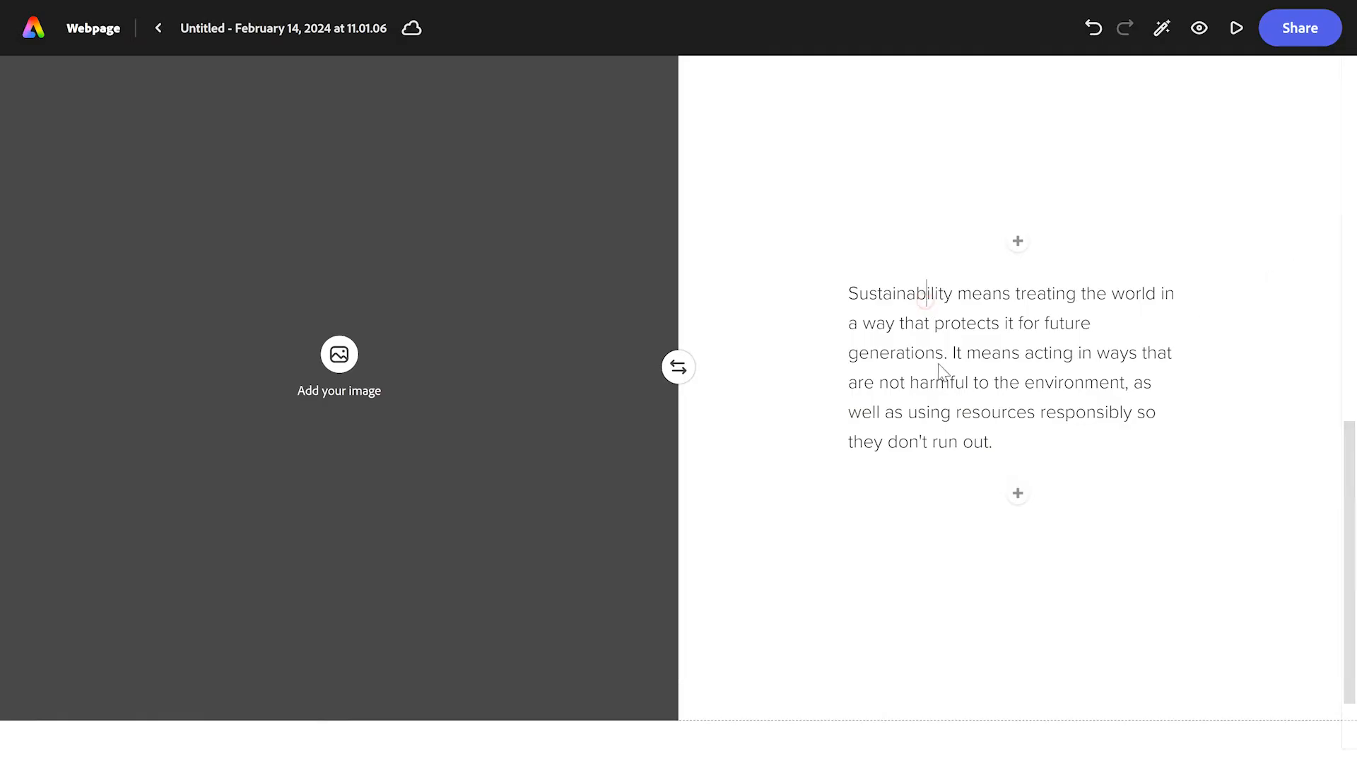
Step: Format the sustainability definition paragraph as a quote
{"action": "left_click", "coordinate": [926, 295]}
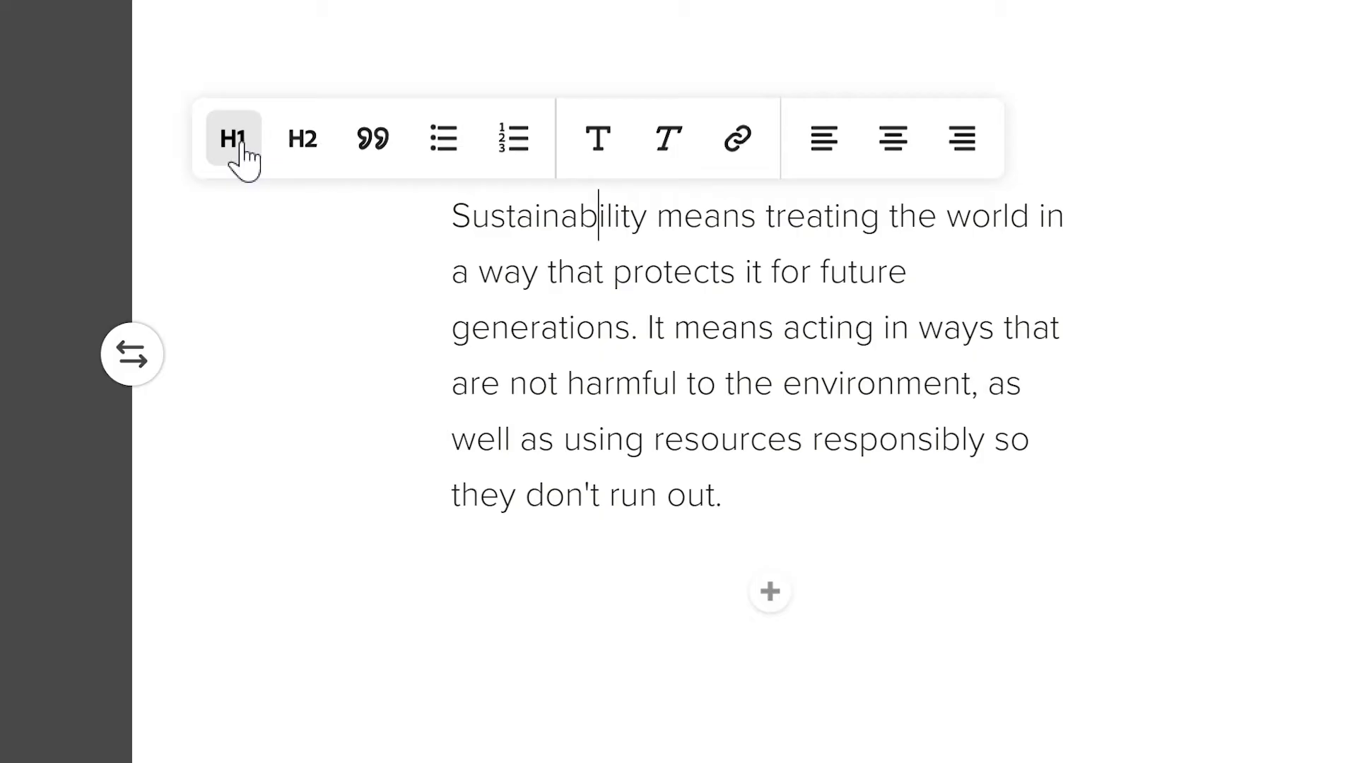
{"action": "left_click", "coordinate": [311, 137]}
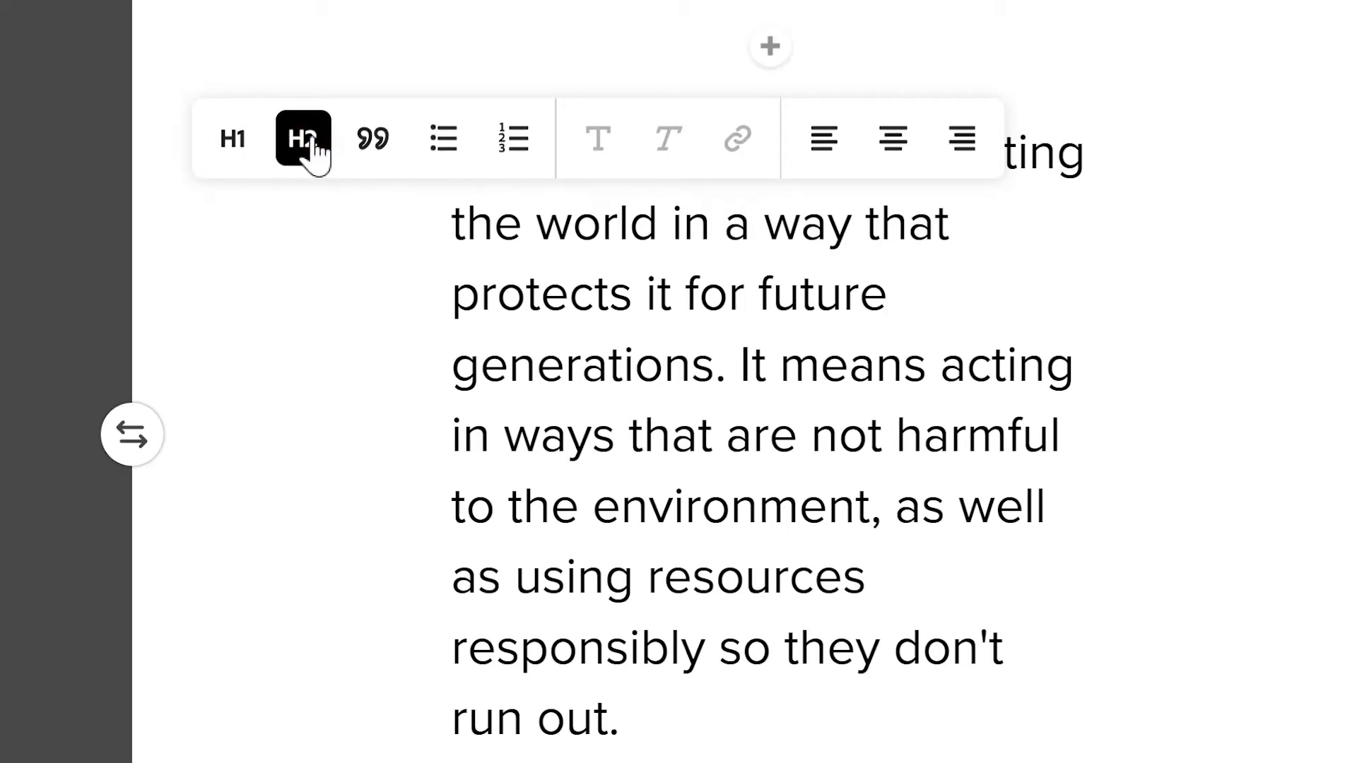
{"action": "left_click", "coordinate": [380, 142]}
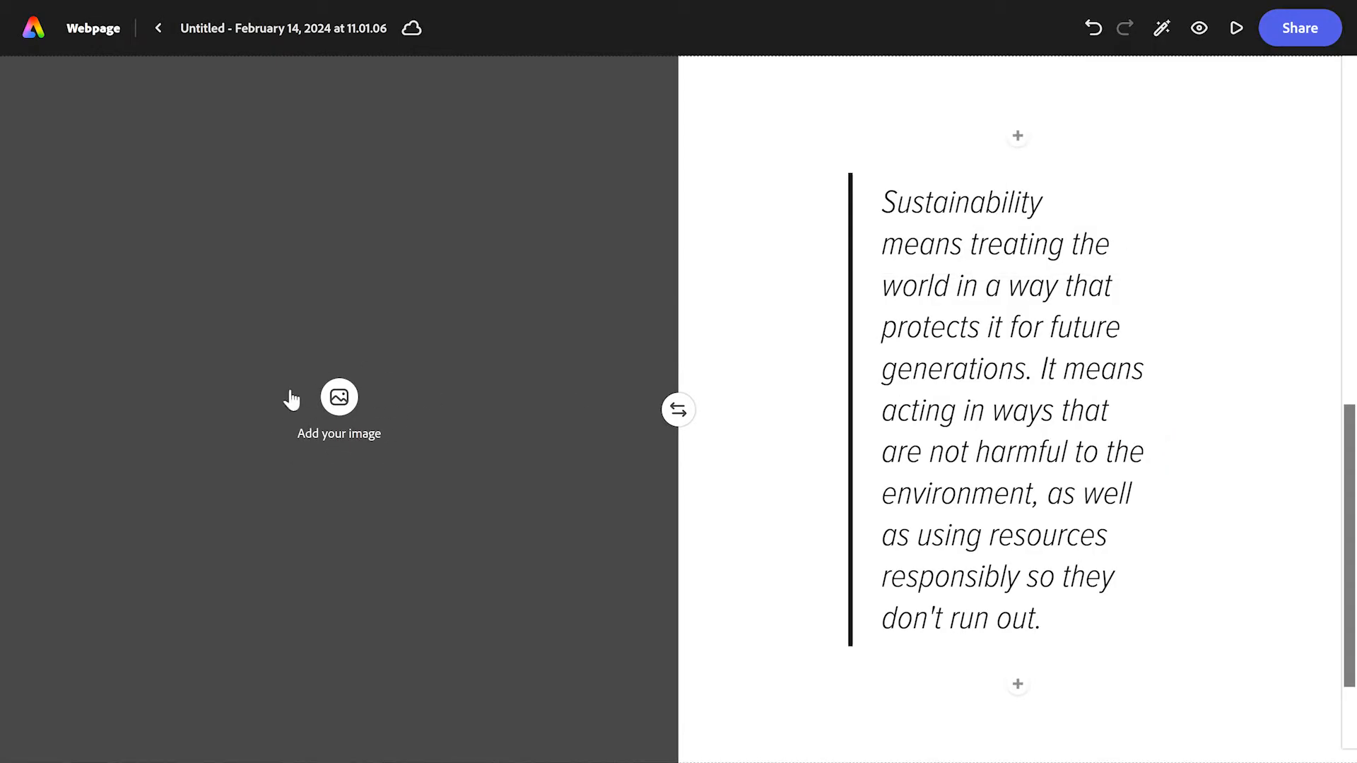
Step: Fill the split layout's image half with the sustainability photo of two workers in hard hats on a solar-panel roof
{"action": "left_click", "coordinate": [348, 400]}
{"action": "left_click", "coordinate": [345, 414]}
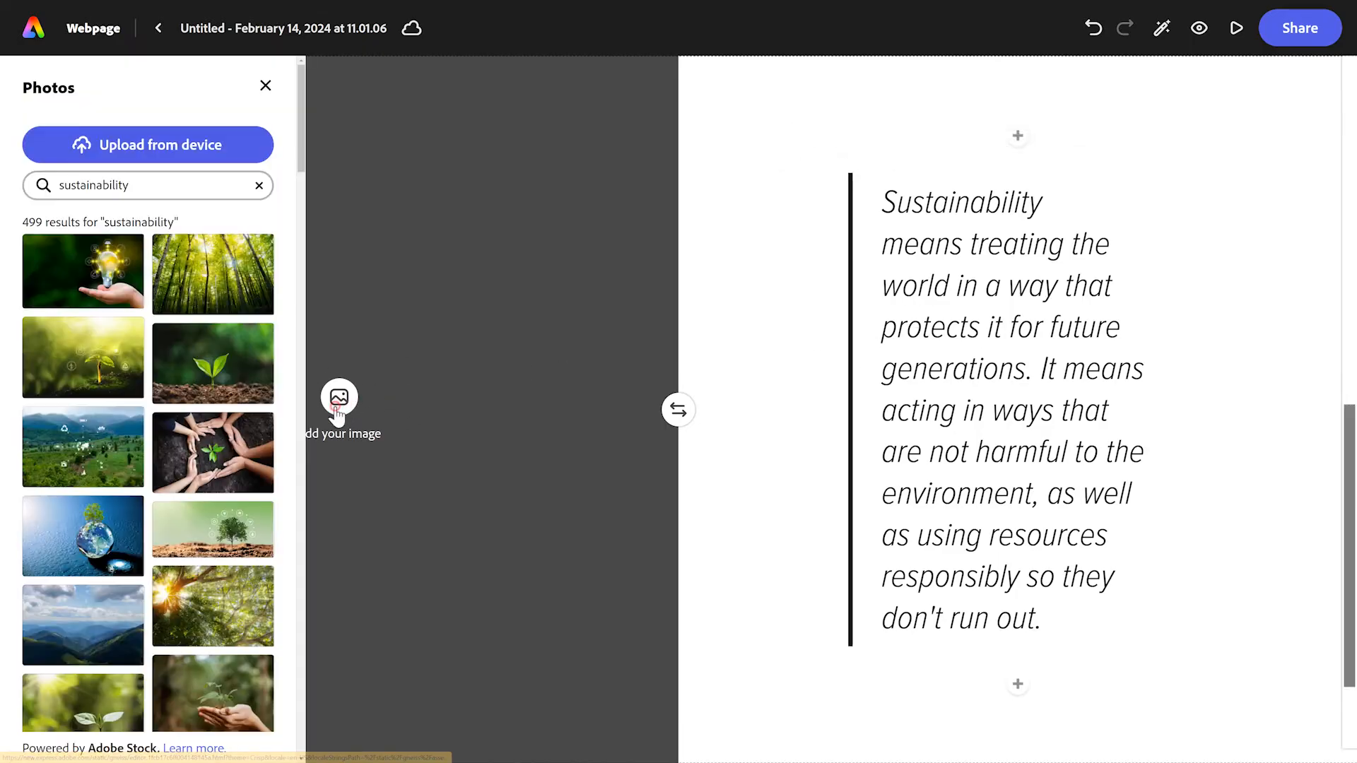
{"action": "scroll", "coordinate": [150, 367], "scroll_direction": "down", "scroll_amount": 5}
{"action": "scroll", "coordinate": [170, 375], "scroll_direction": "up", "scroll_amount": 4}
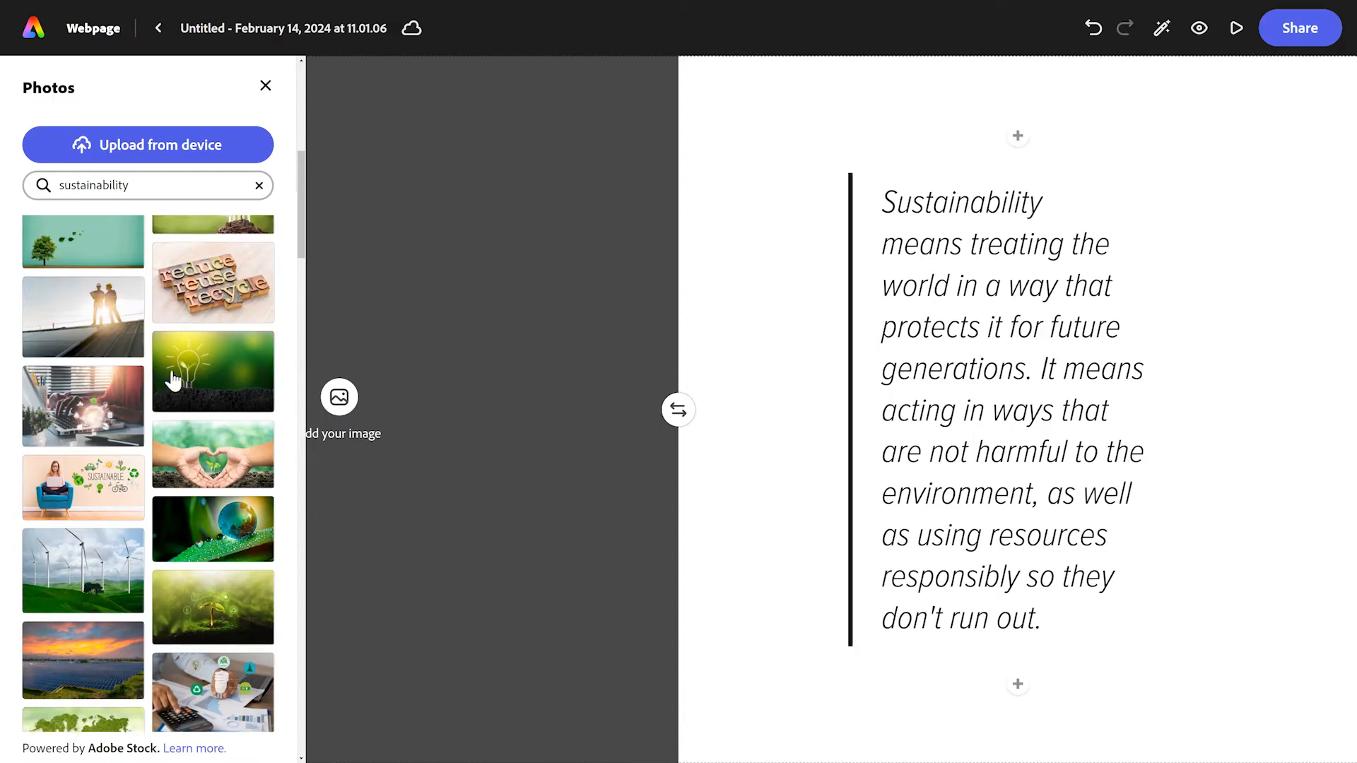
{"action": "scroll", "coordinate": [118, 311], "scroll_direction": "up", "scroll_amount": 3}
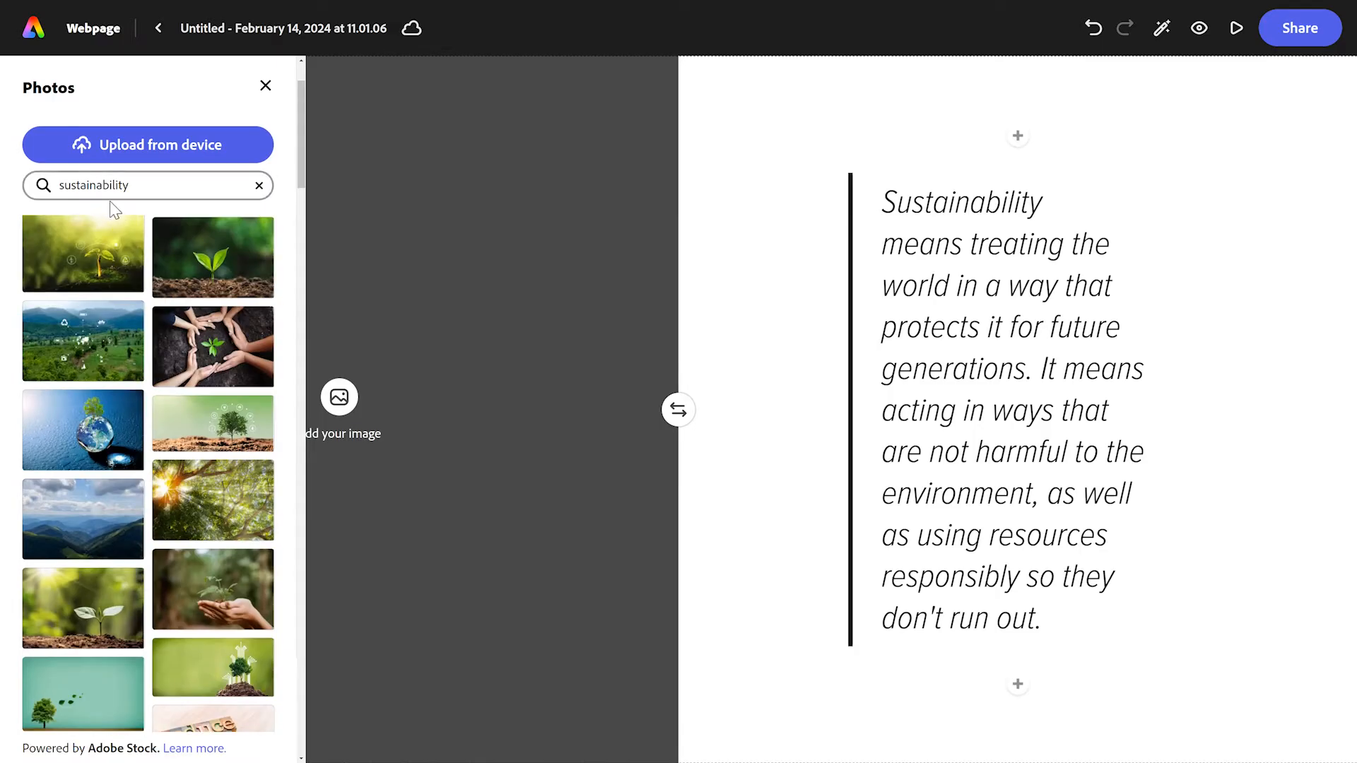
{"action": "scroll", "coordinate": [185, 432], "scroll_direction": "down", "scroll_amount": 4}
{"action": "scroll", "coordinate": [184, 432], "scroll_direction": "down", "scroll_amount": 2}
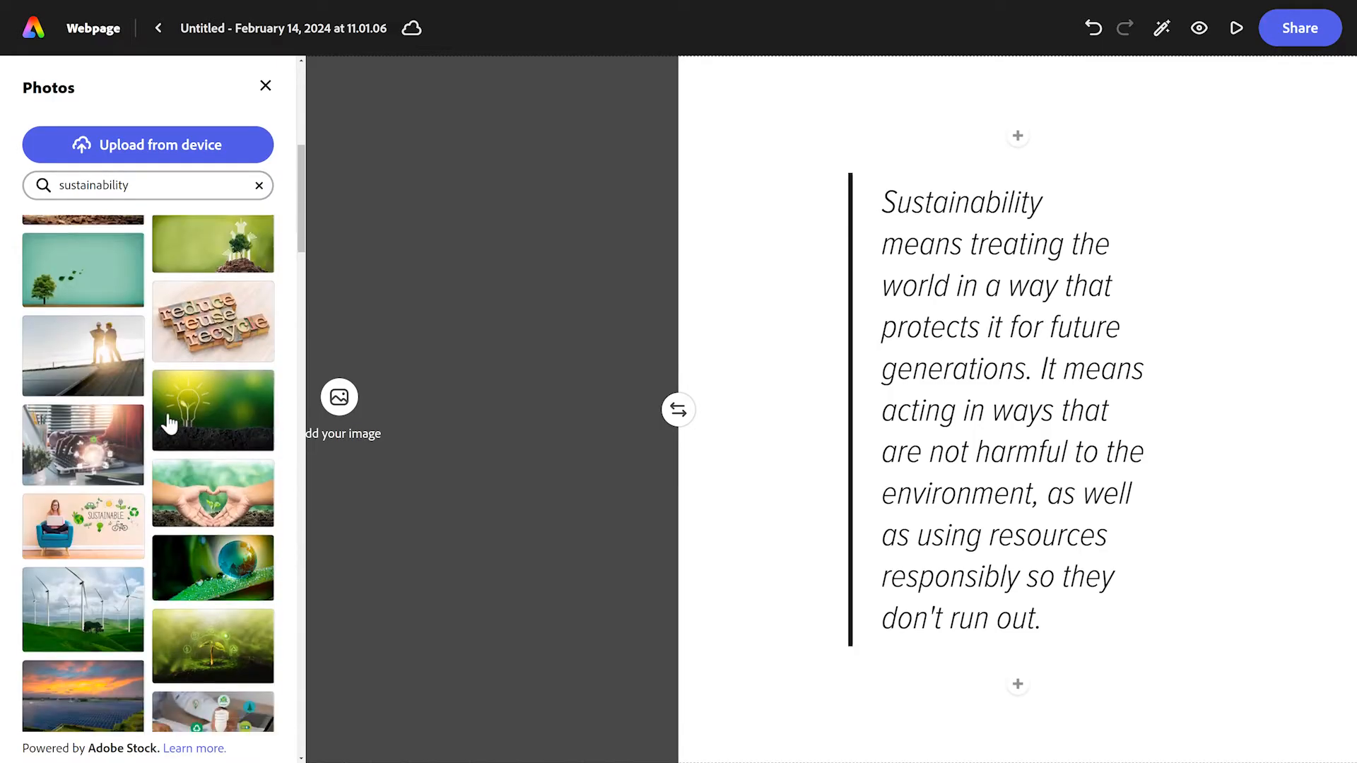
{"action": "left_click", "coordinate": [80, 361]}
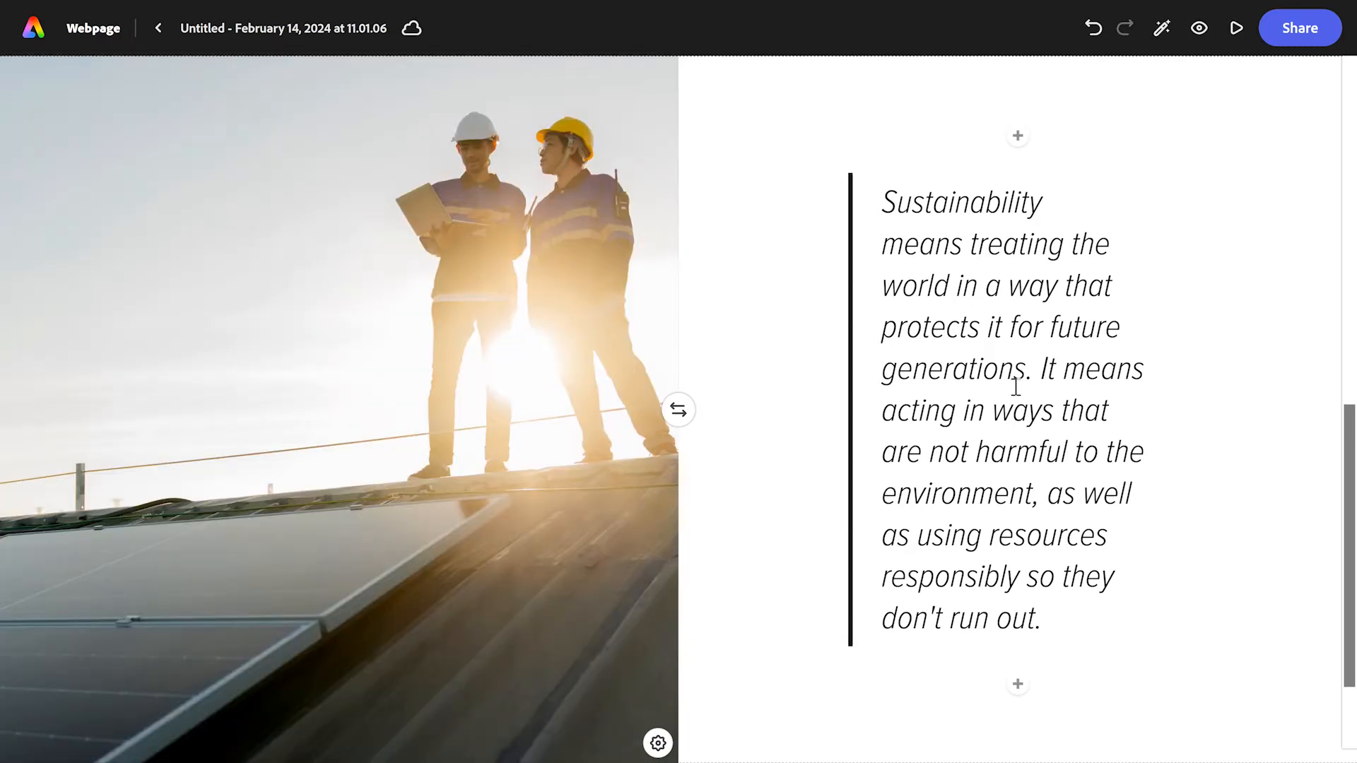
Step: Add a second split layout with the paragraphs "If I cut down a tree, but I plant a new one..." and "...this is sustainable."
{"action": "scroll", "coordinate": [1016, 387], "scroll_direction": "down", "scroll_amount": 2}
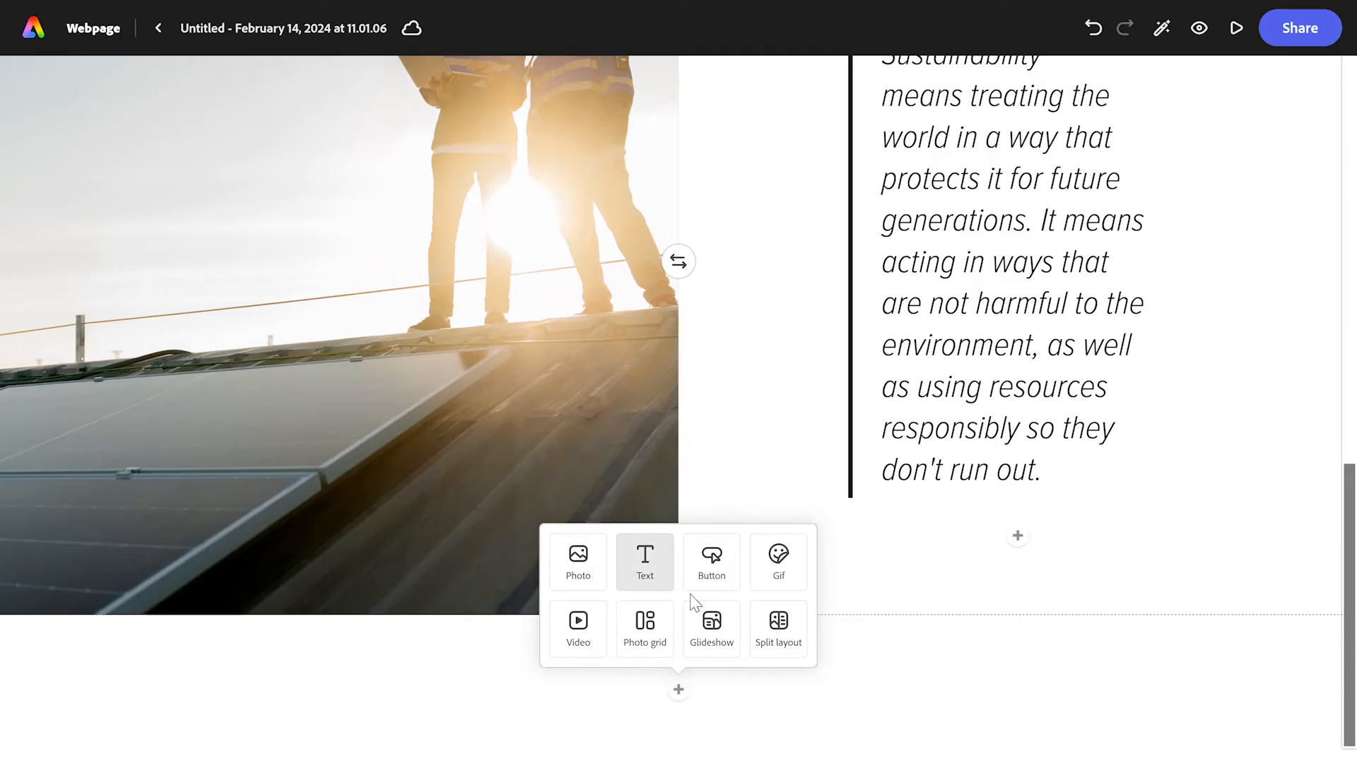
{"action": "left_click", "coordinate": [778, 643]}
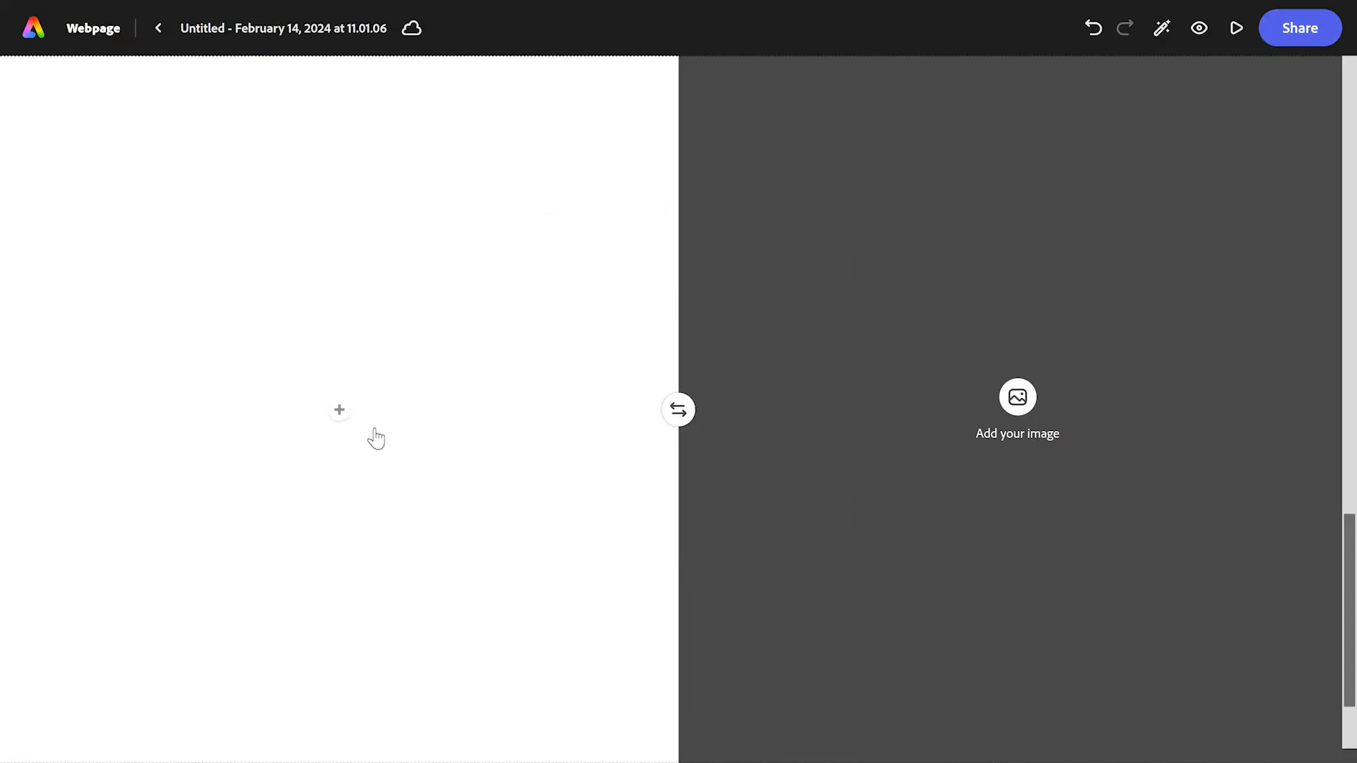
{"action": "left_click", "coordinate": [335, 417]}
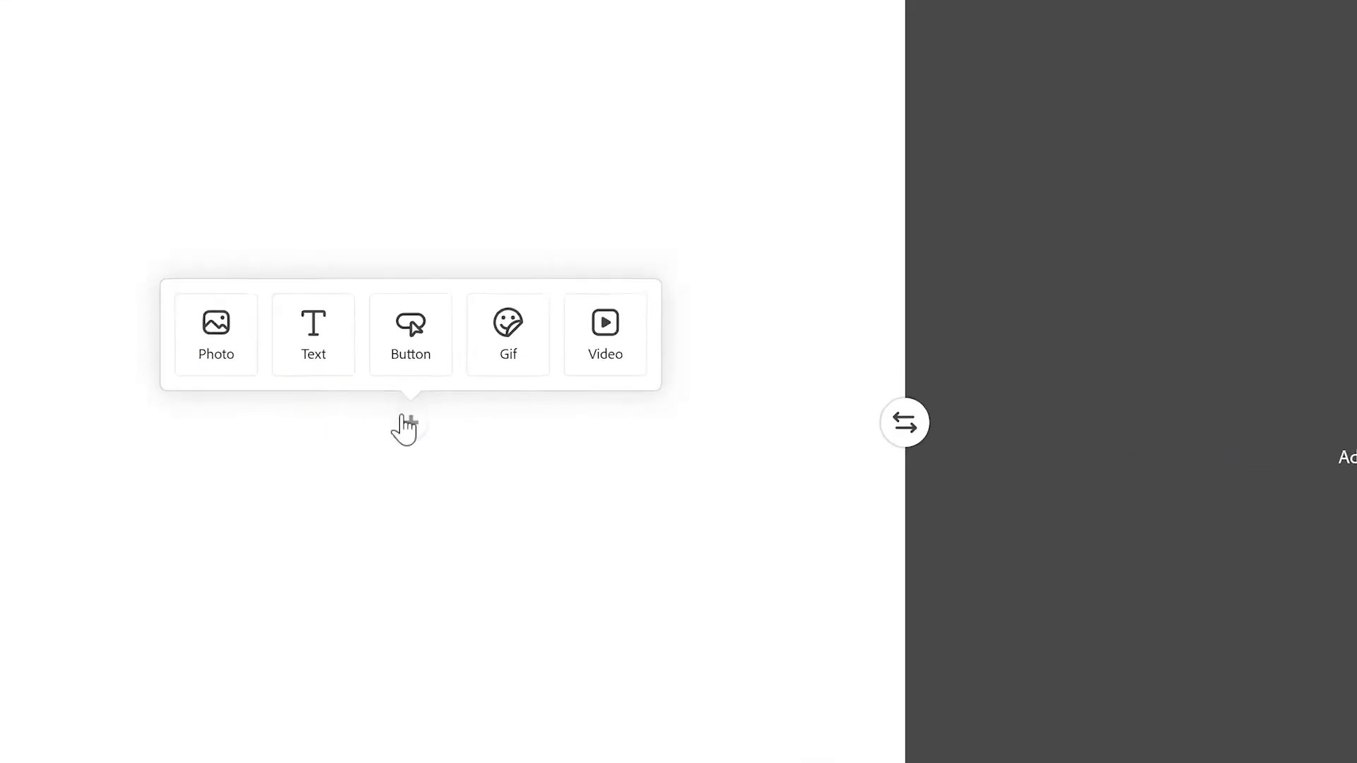
{"action": "left_click", "coordinate": [378, 314]}
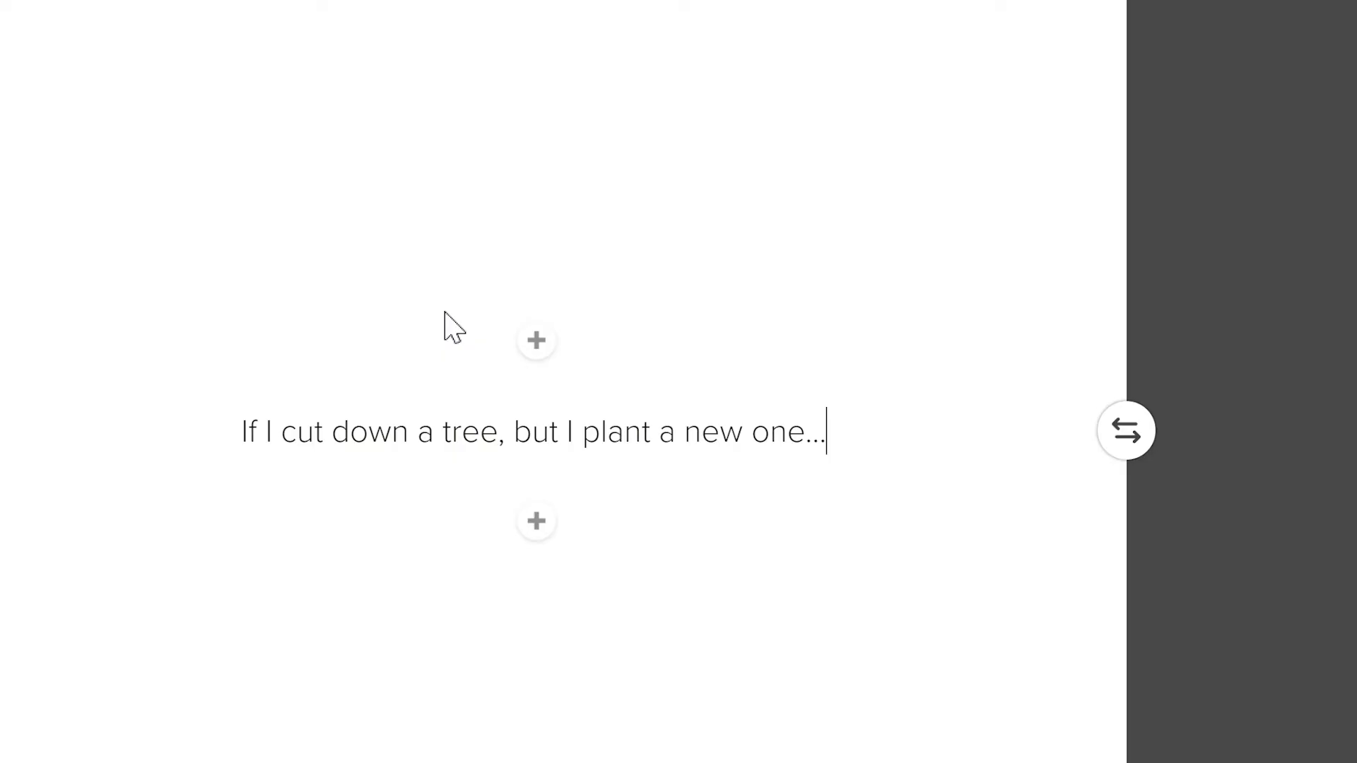
{"action": "key", "text": "Return"}
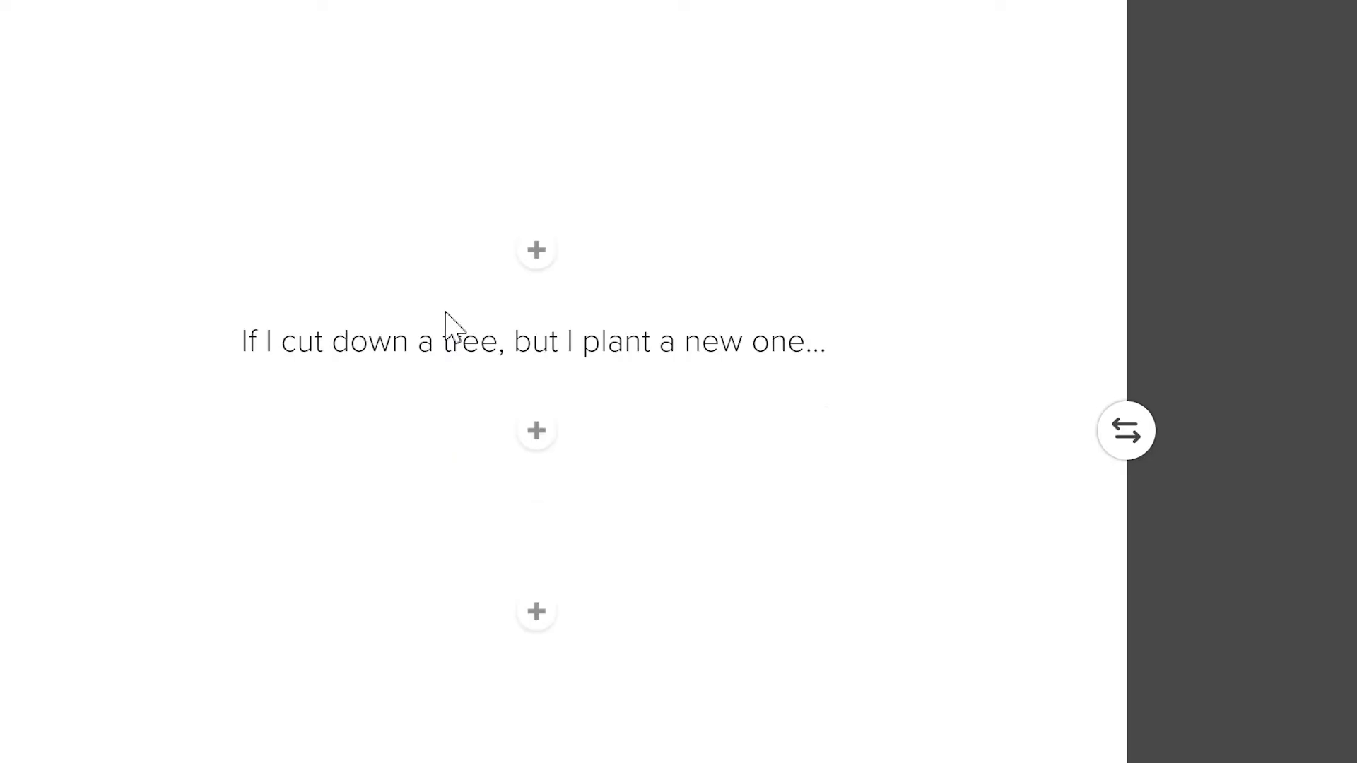
{"action": "type", "text": "..."}
{"action": "type", "text": "this is sustainable."}
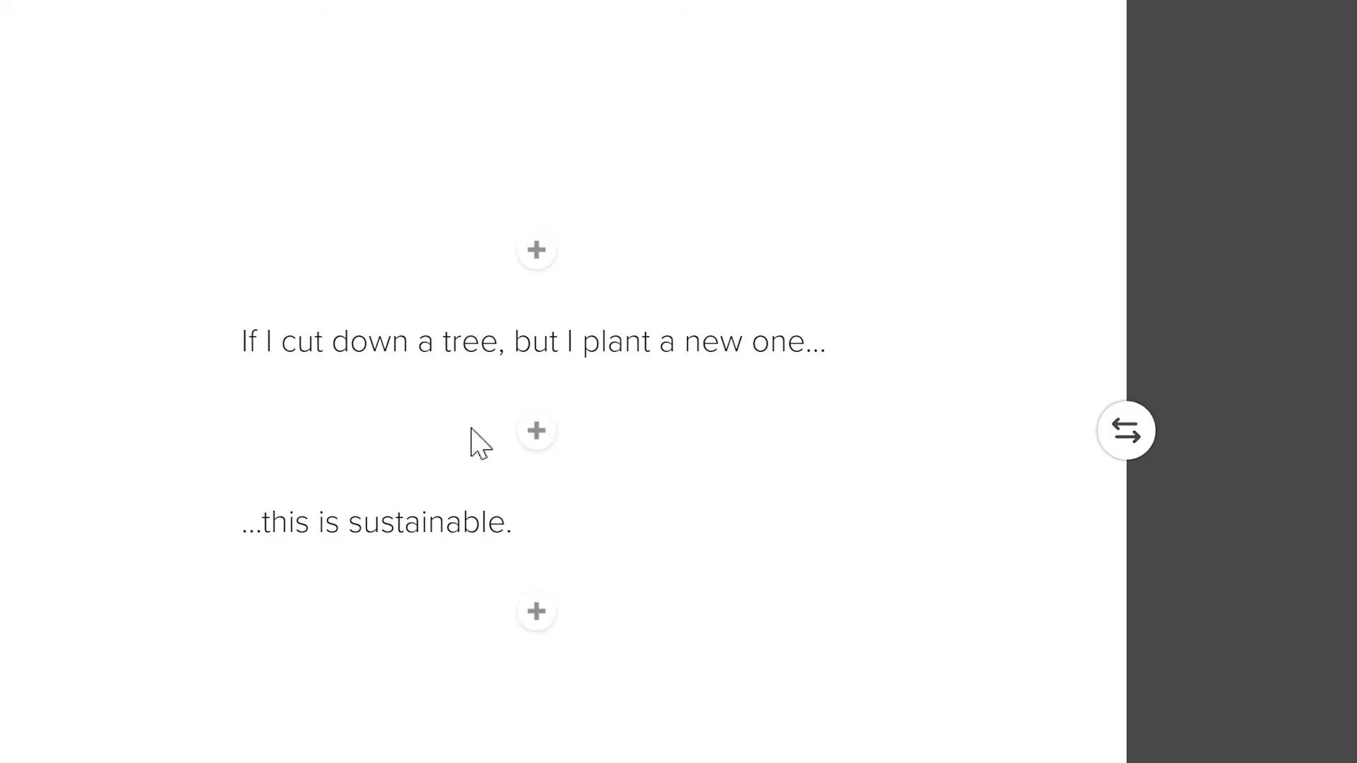
Step: Format the tree-cutting line as heading H2 and the "...this is sustainable." line as heading H1
{"action": "left_click", "coordinate": [442, 342]}
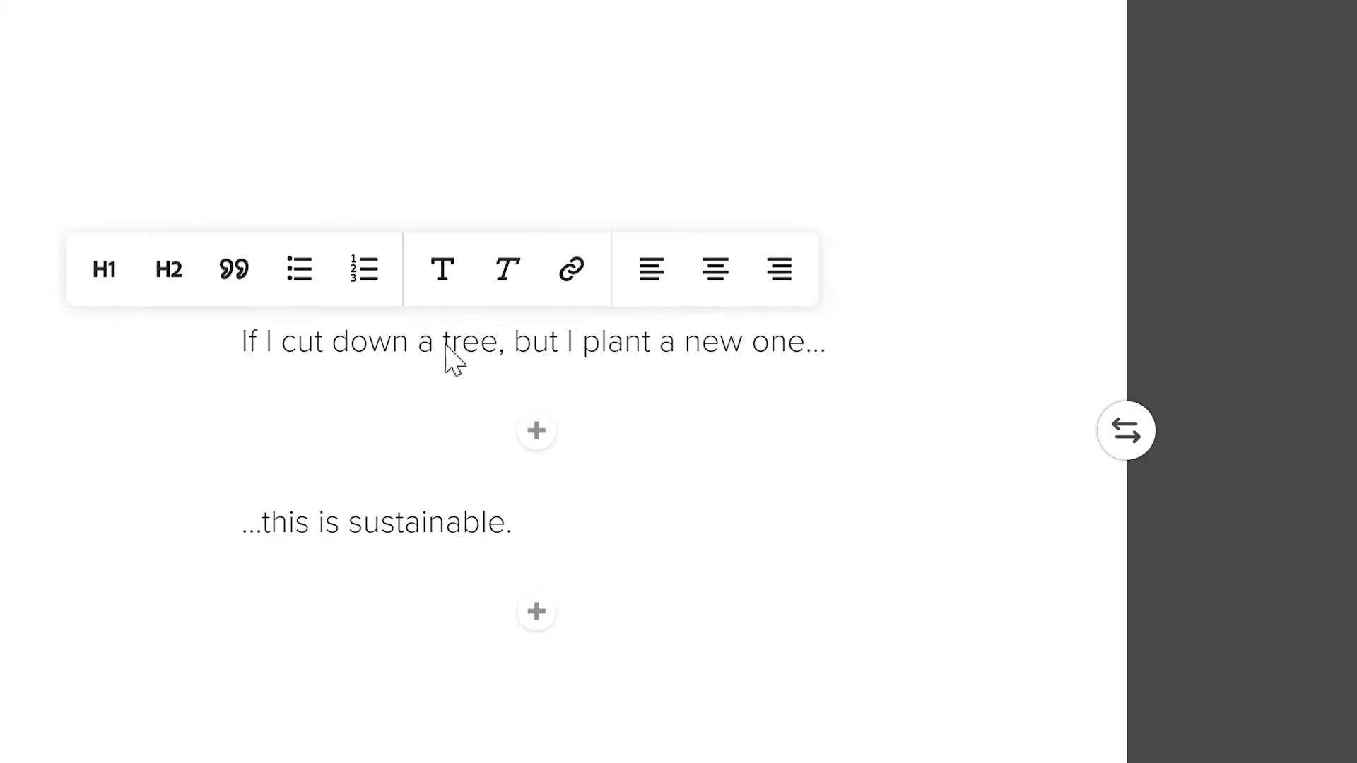
{"action": "left_click", "coordinate": [168, 270]}
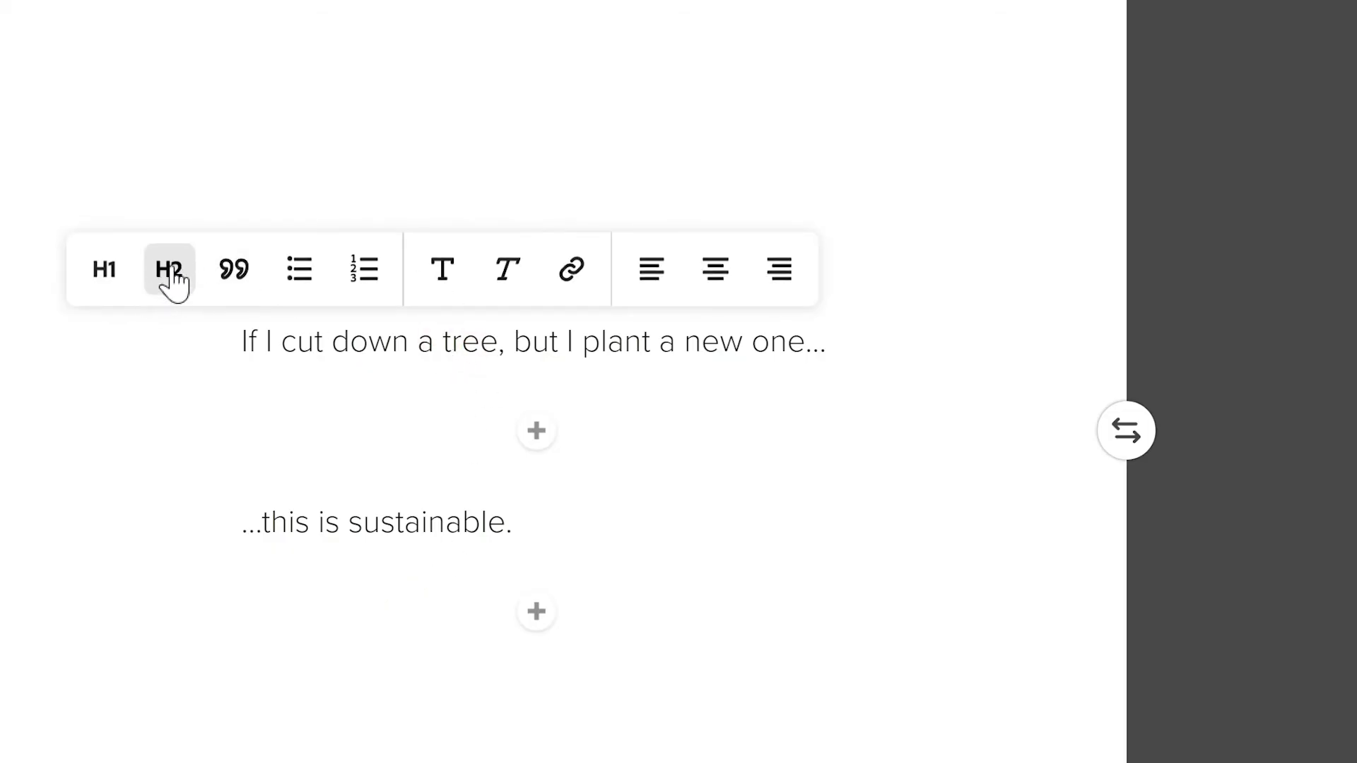
{"action": "left_click", "coordinate": [378, 564]}
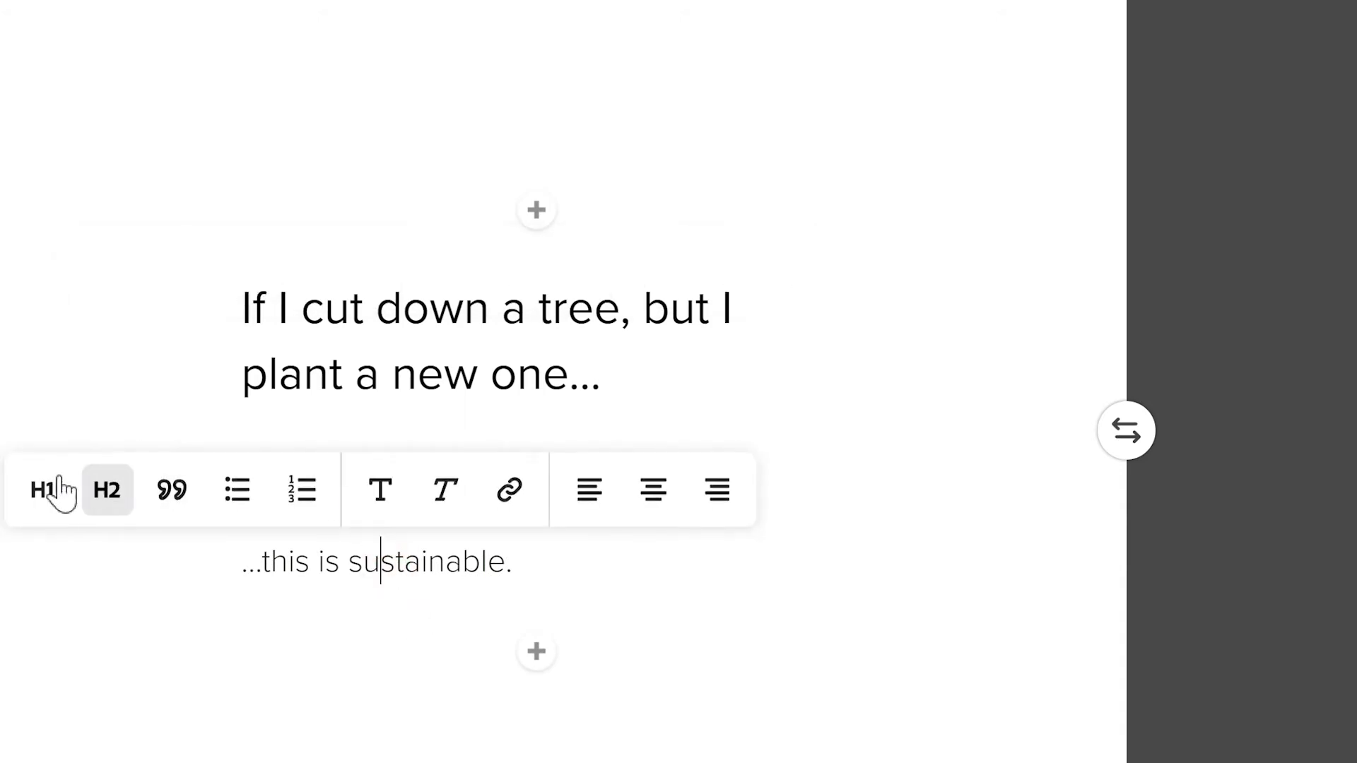
{"action": "left_click", "coordinate": [43, 490]}
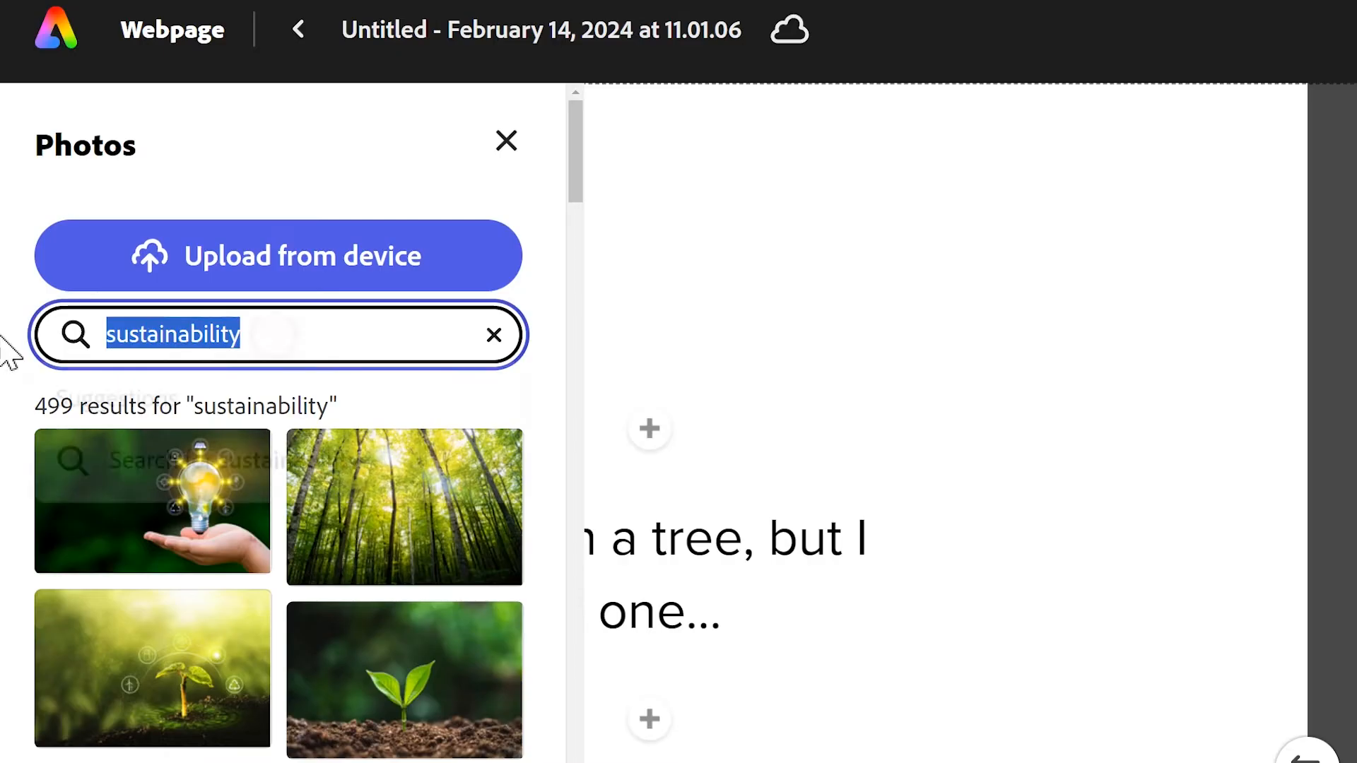
Step: Search the photos for "sapling" and fill the image half with the picture of hands holding a young plant
{"action": "type", "text": "sap"}
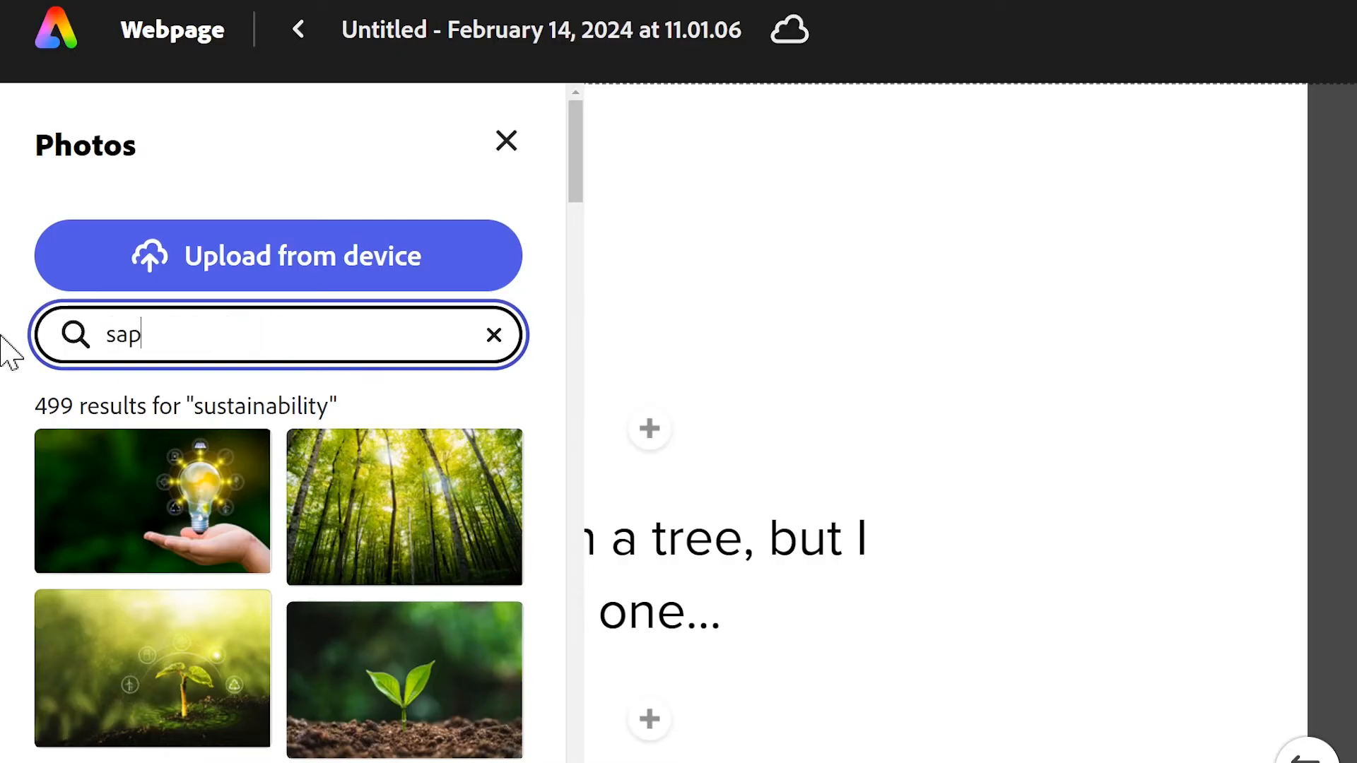
{"action": "type", "text": "ling"}
{"action": "key", "text": "Return"}
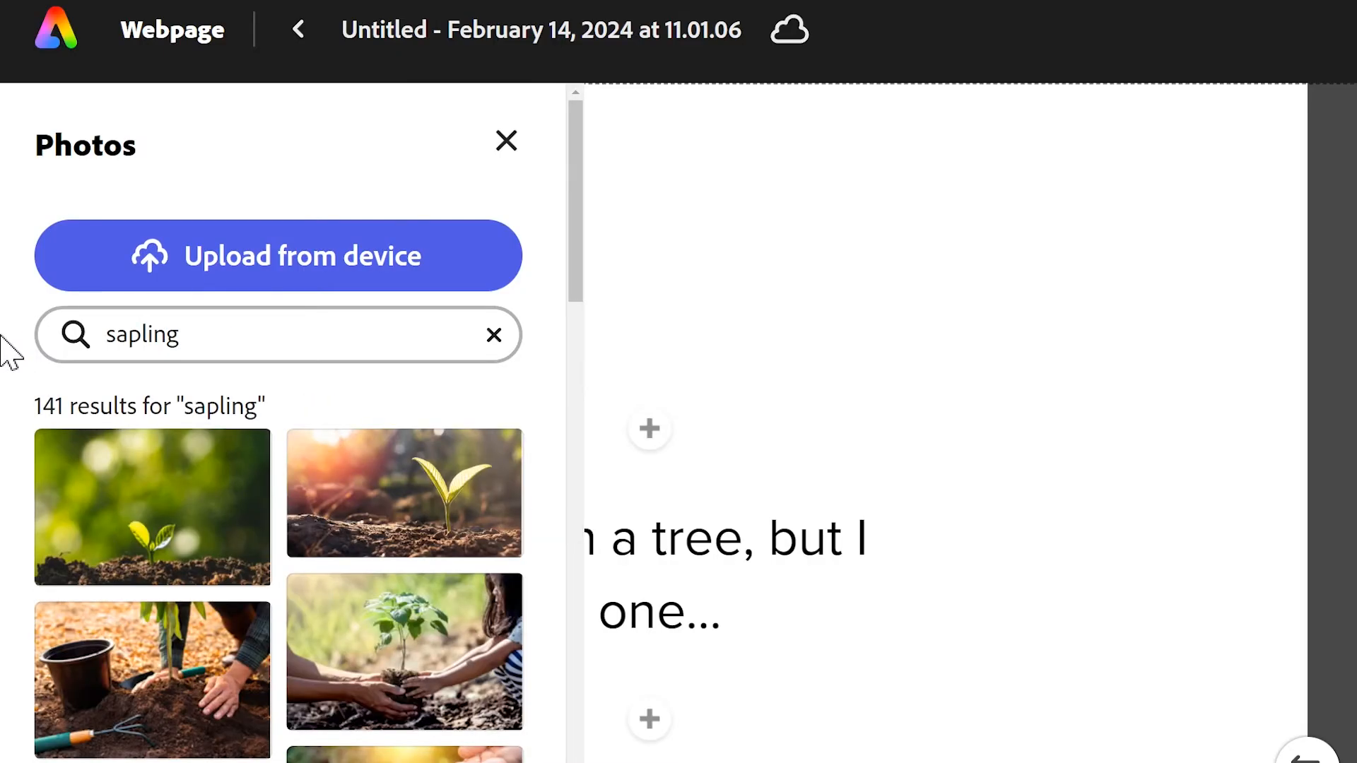
{"action": "left_click", "coordinate": [422, 677]}
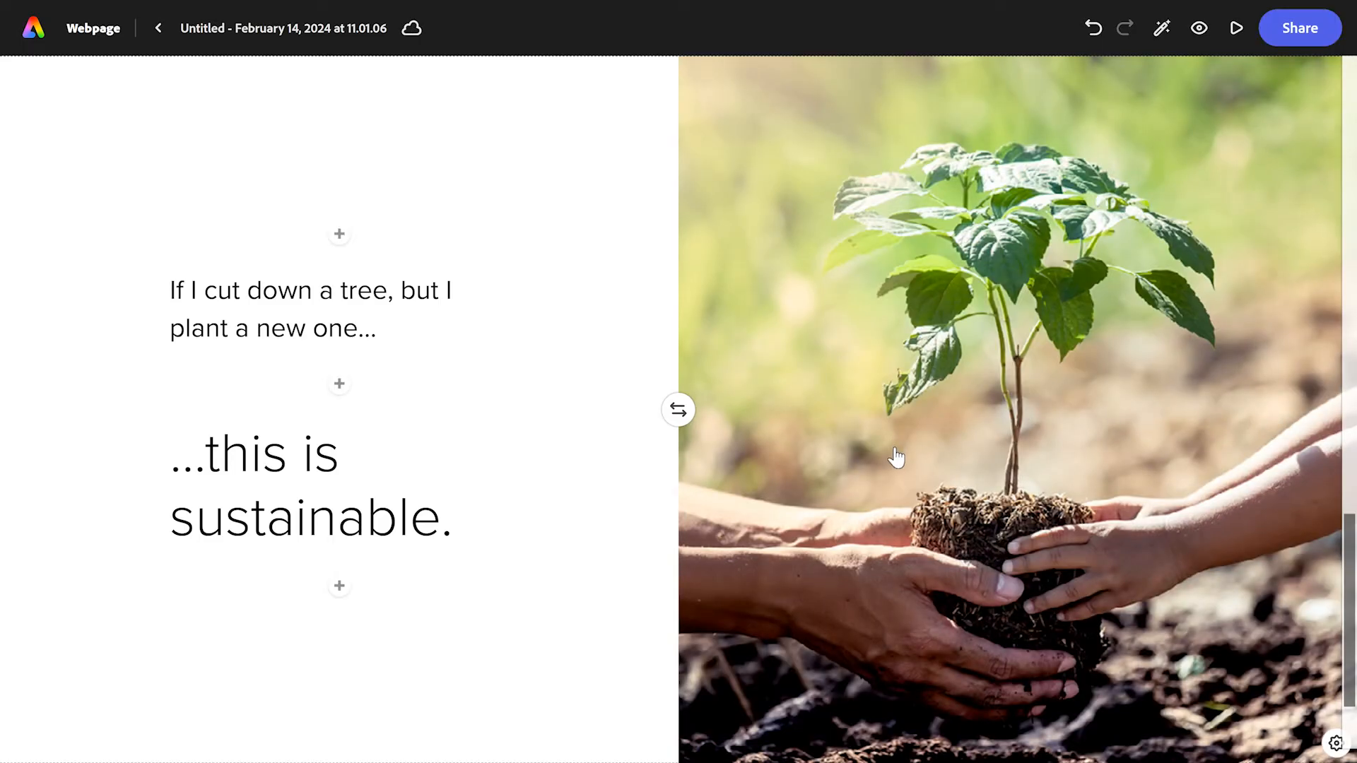
Step: Add a third split layout about single-use plastic and fill its image half with the rubbish heap photo from a "plastic pollution" search
{"action": "scroll", "coordinate": [896, 452], "scroll_direction": "down", "scroll_amount": 2}
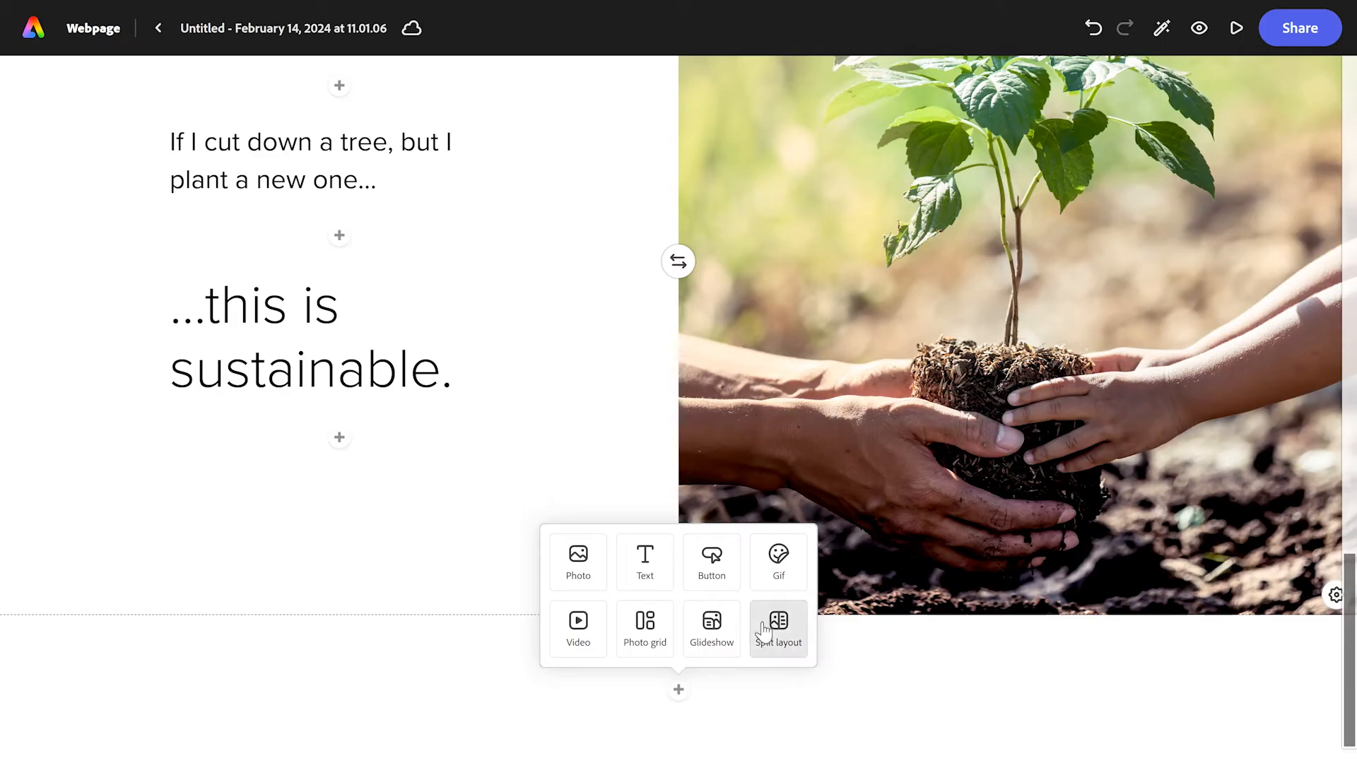
{"action": "left_click", "coordinate": [778, 640]}
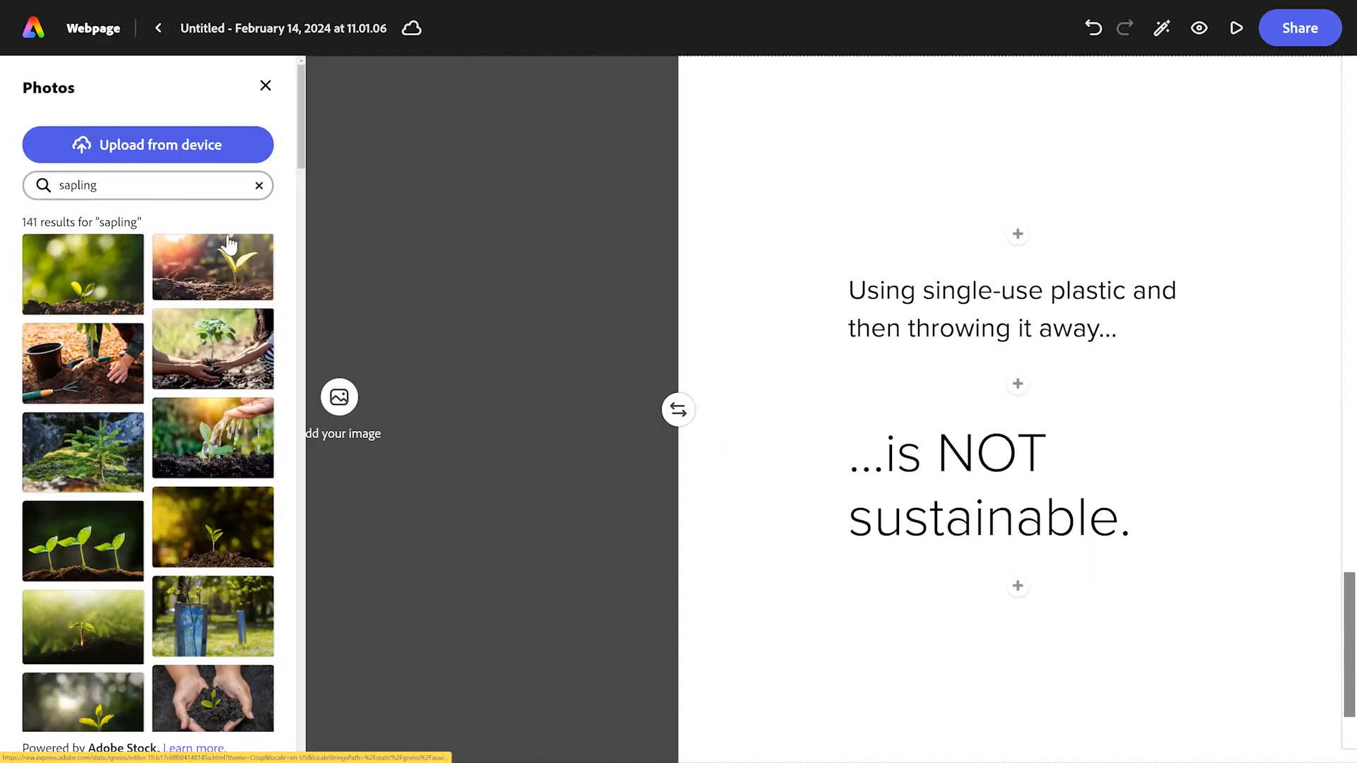
{"action": "triple_click", "coordinate": [79, 183]}
{"action": "type", "text": "plastic pollution"}
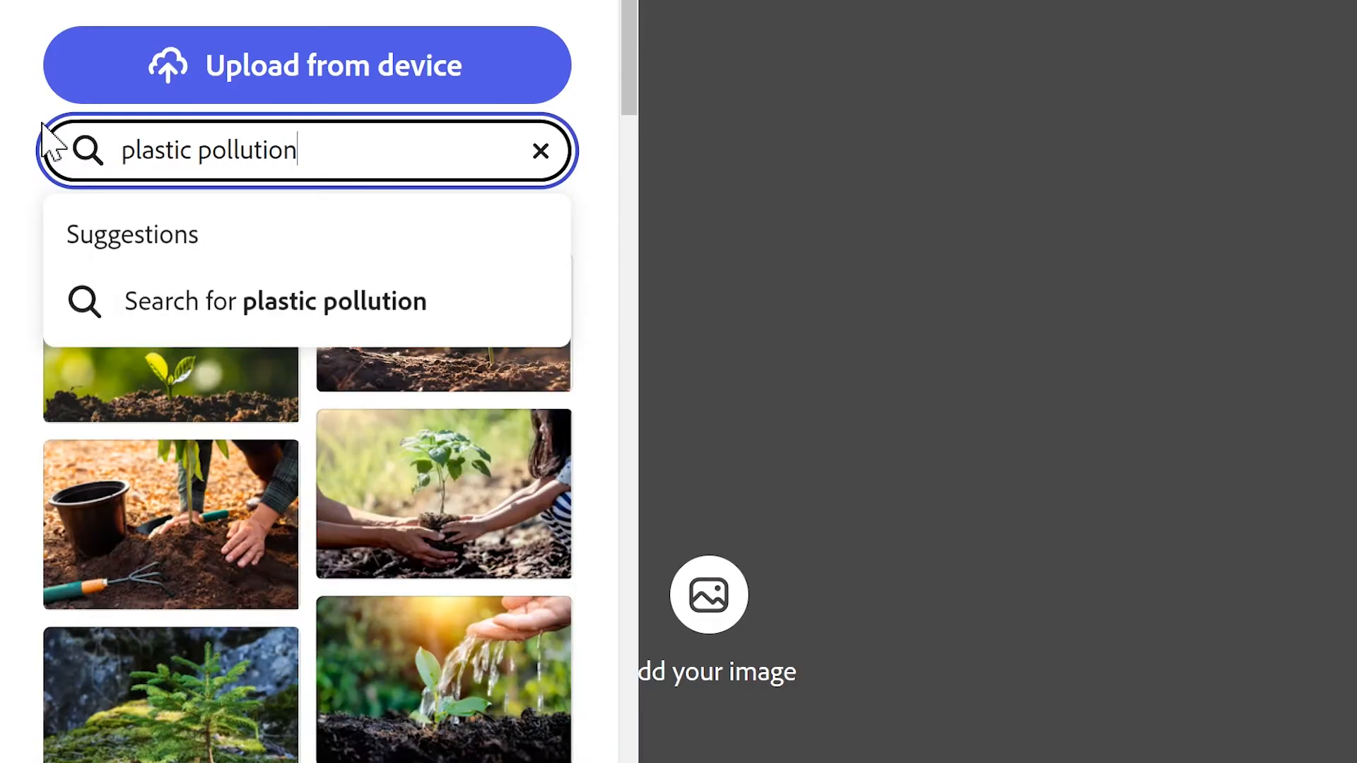
{"action": "key", "text": "Return"}
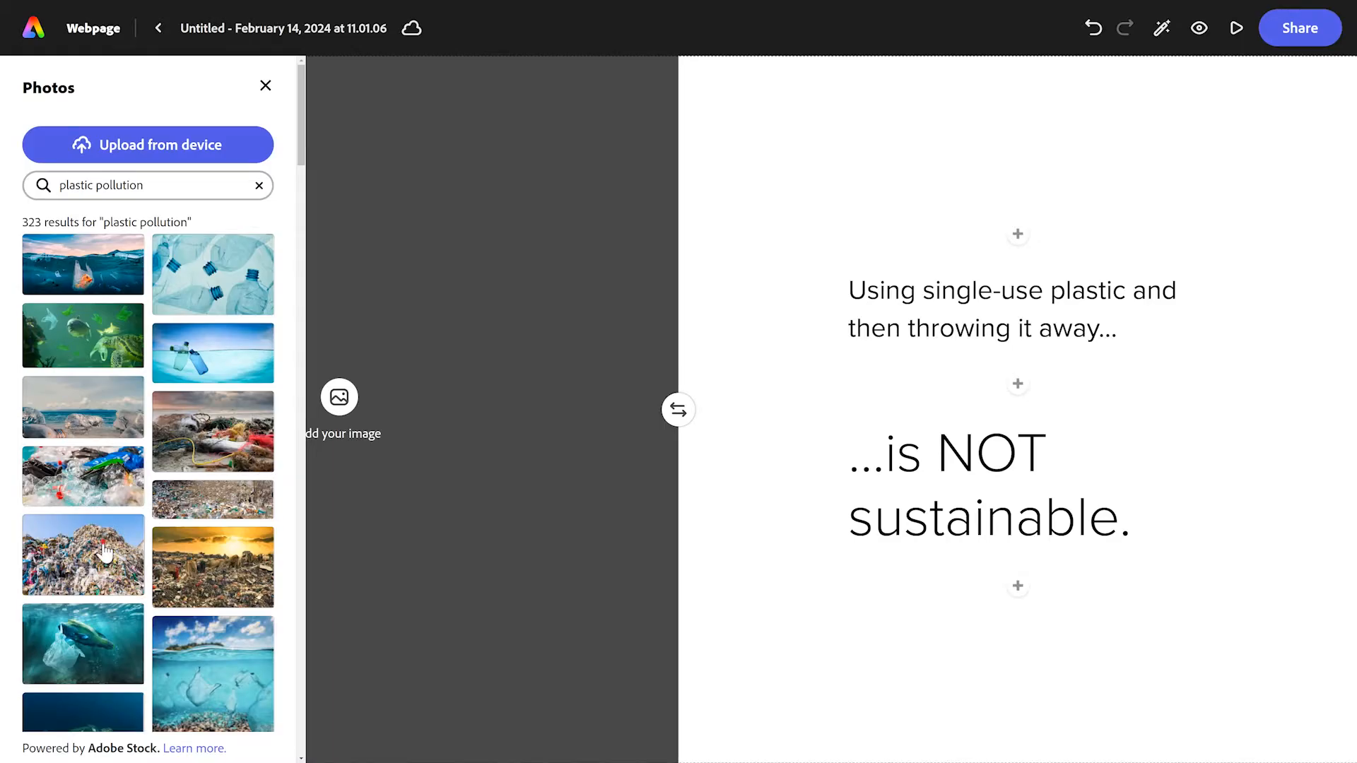
{"action": "left_click", "coordinate": [105, 552]}
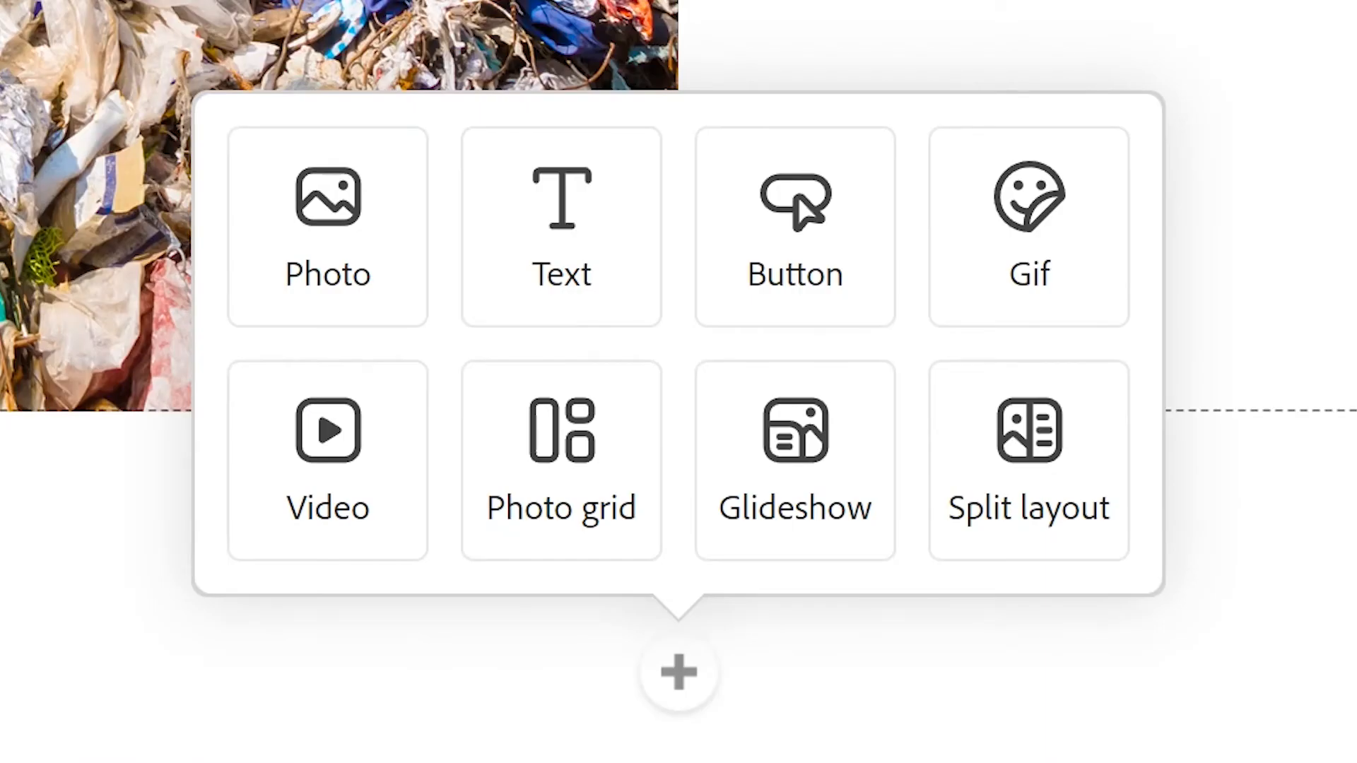
Step: Add a glideshow and insert the photo of solar panels, wind turbines and bright sun from a "renewable energy" search as its background
{"action": "left_click", "coordinate": [808, 462]}
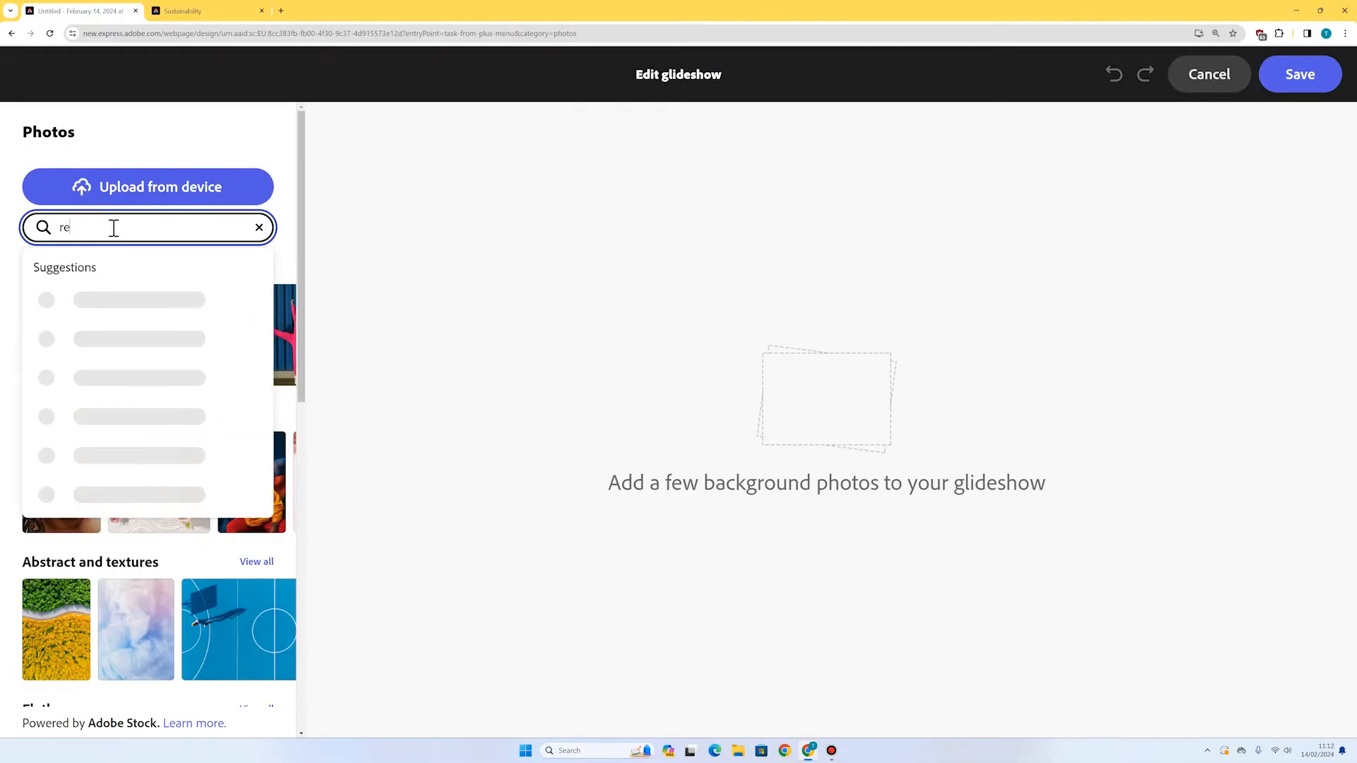
{"action": "type", "text": "newabl"}
{"action": "key", "text": "BackSpace"}
{"action": "key", "text": "BackSpace"}
{"action": "key", "text": "BackSpace"}
{"action": "type", "text": "energy"}
{"action": "key", "text": "Return"}
{"action": "left_click", "coordinate": [92, 581]}
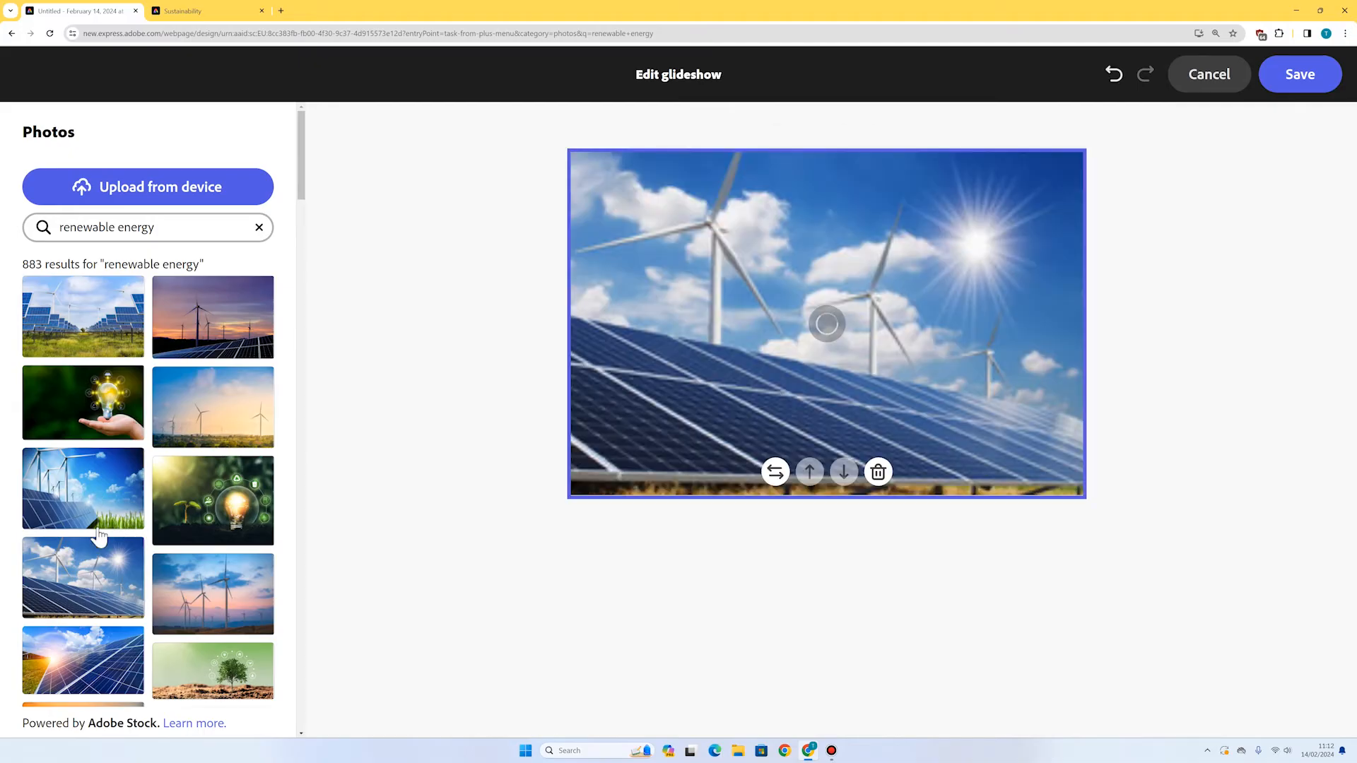